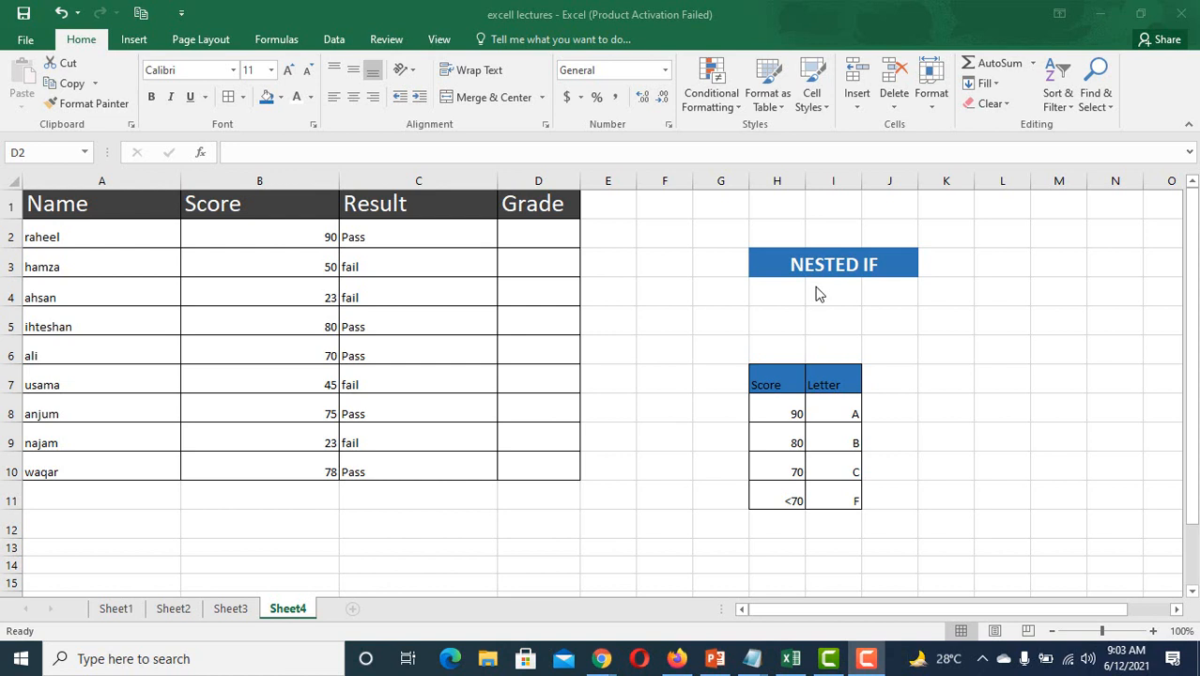
Start a formula in D2 with an IF that returns "F" when the score in B2 is below 70: =IF(B2<70,"F",
click(410, 233)
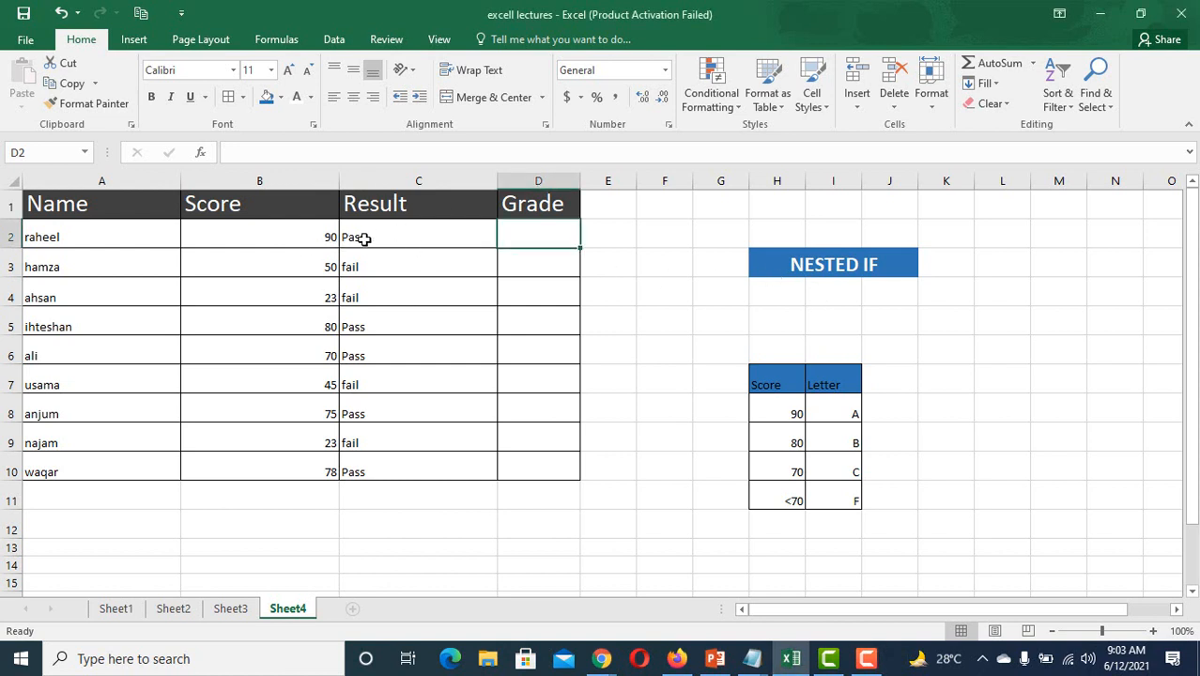
click(401, 239)
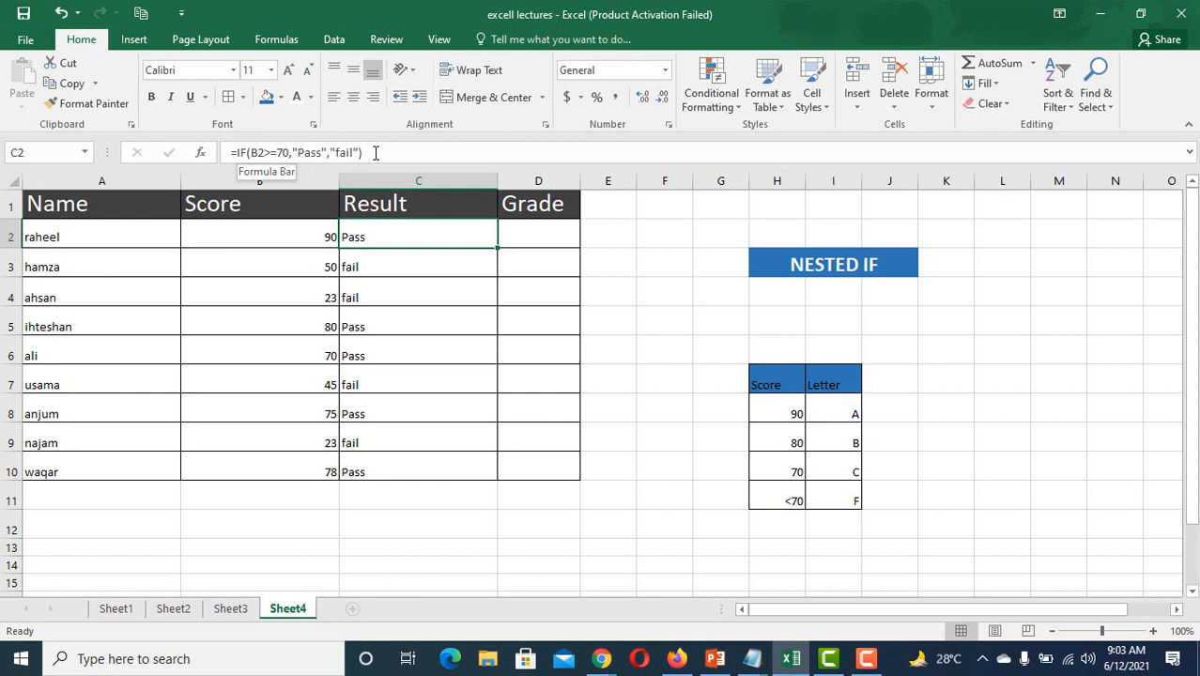
click(527, 233)
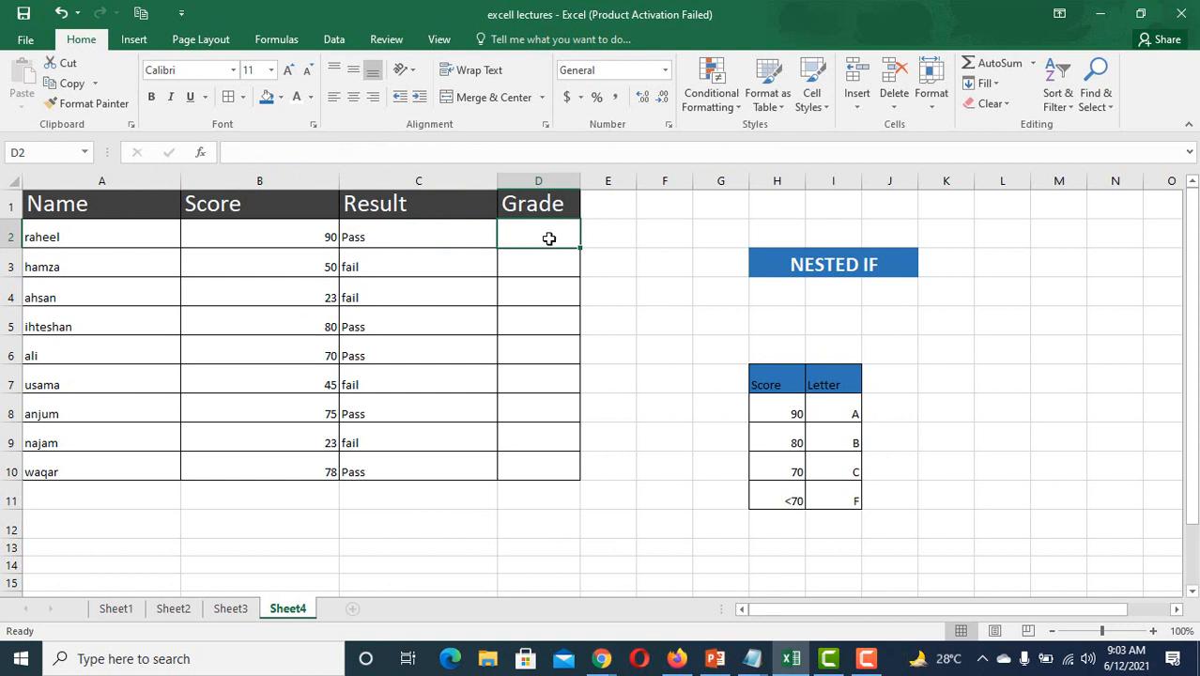
click(259, 154)
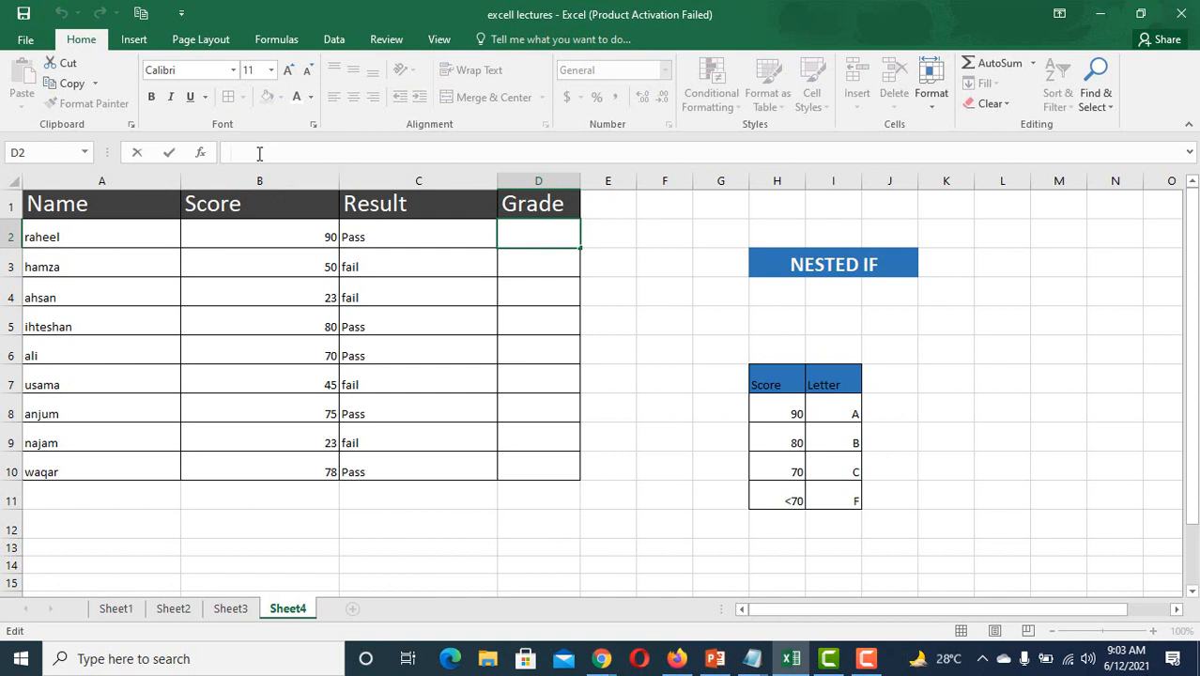
text(=)
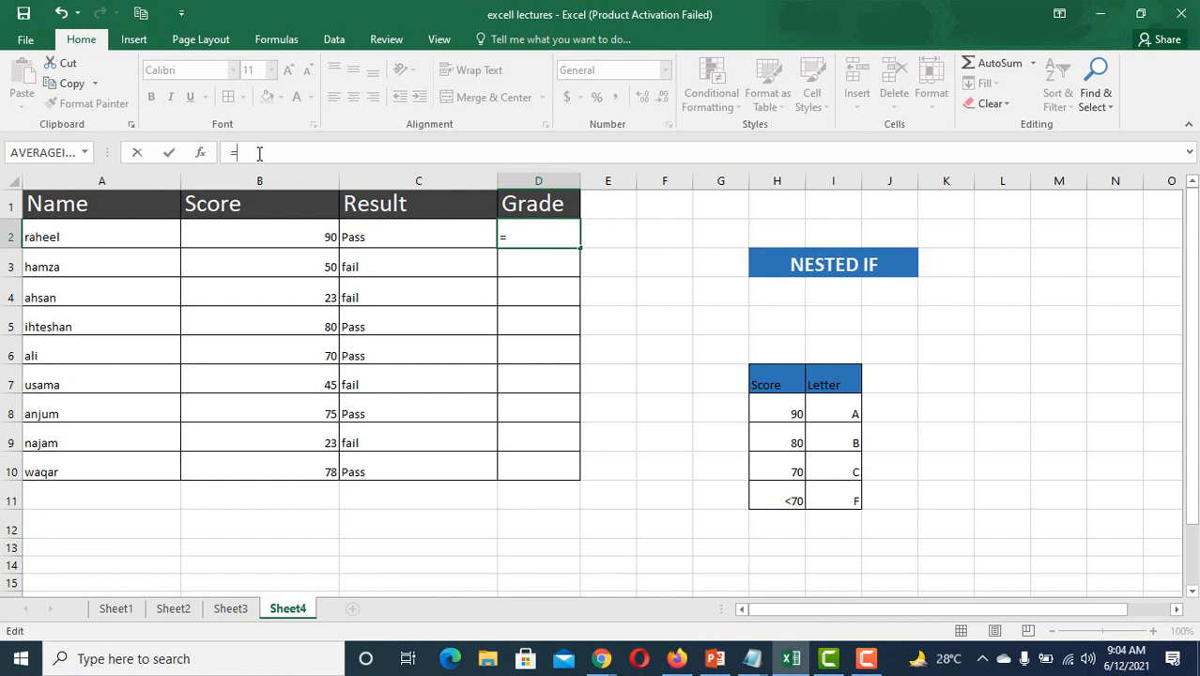
text(IF)
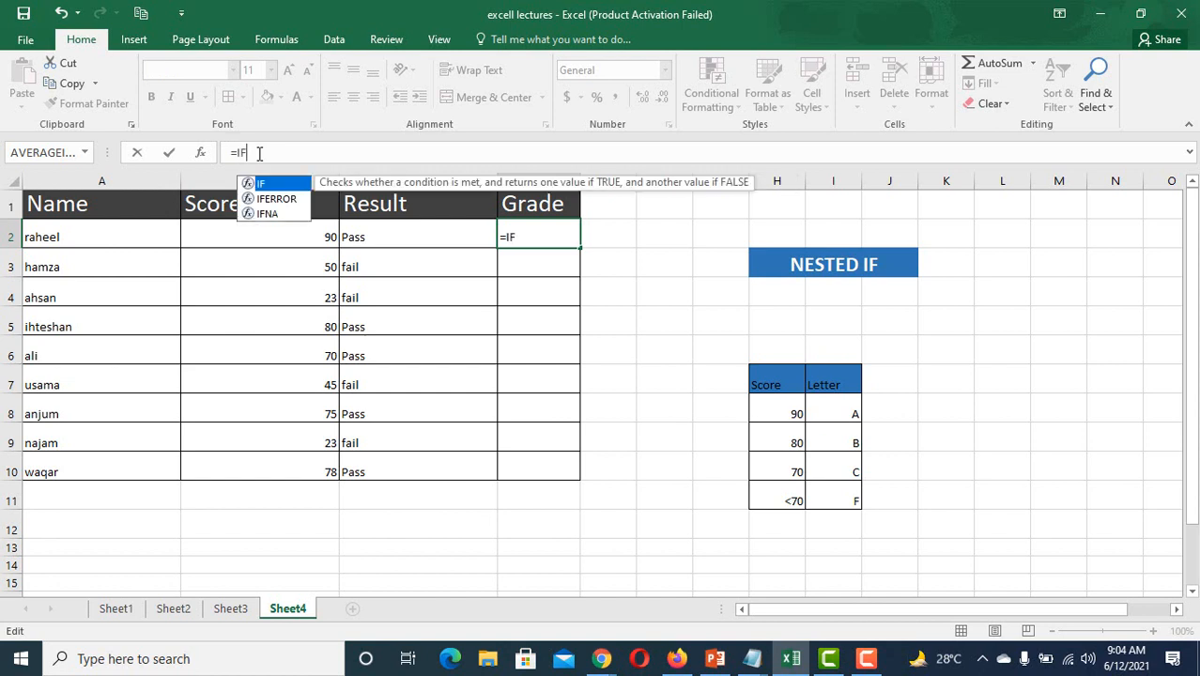
text(()
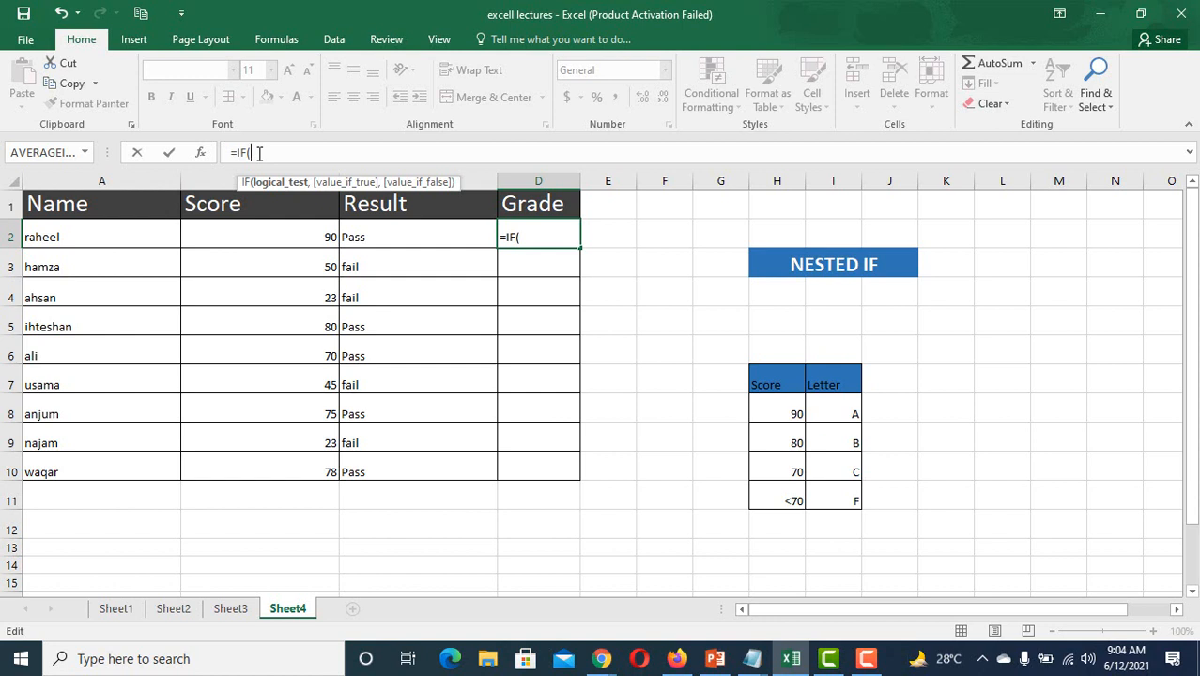
click(267, 237)
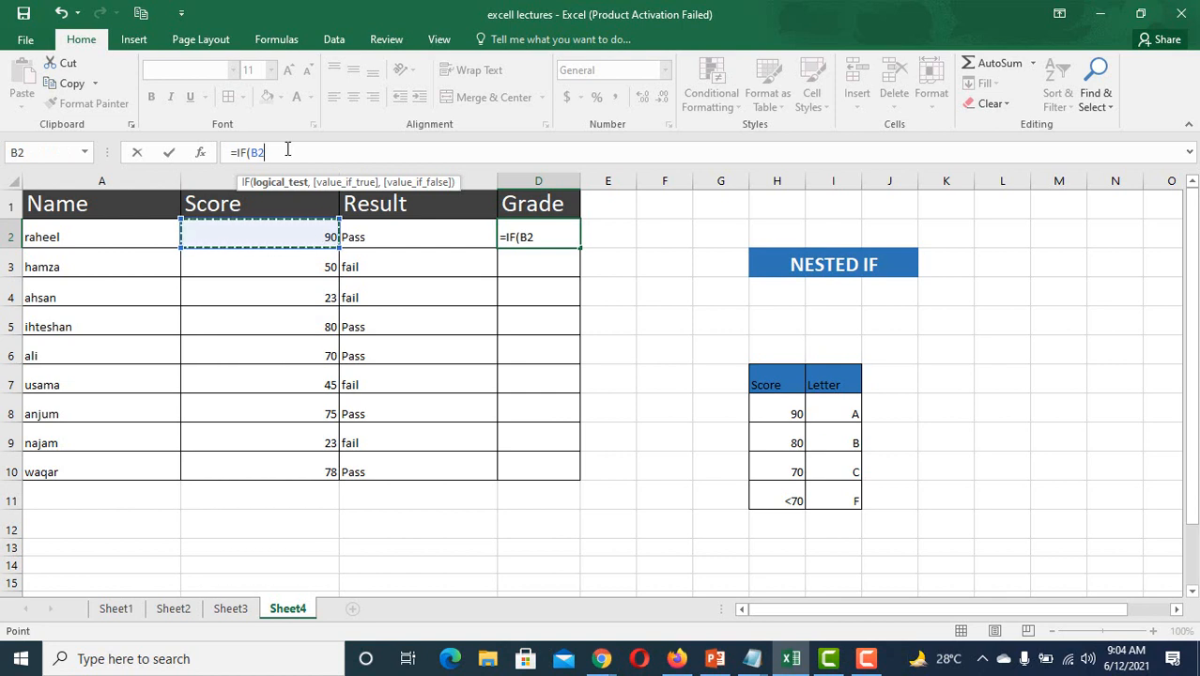
text(<)
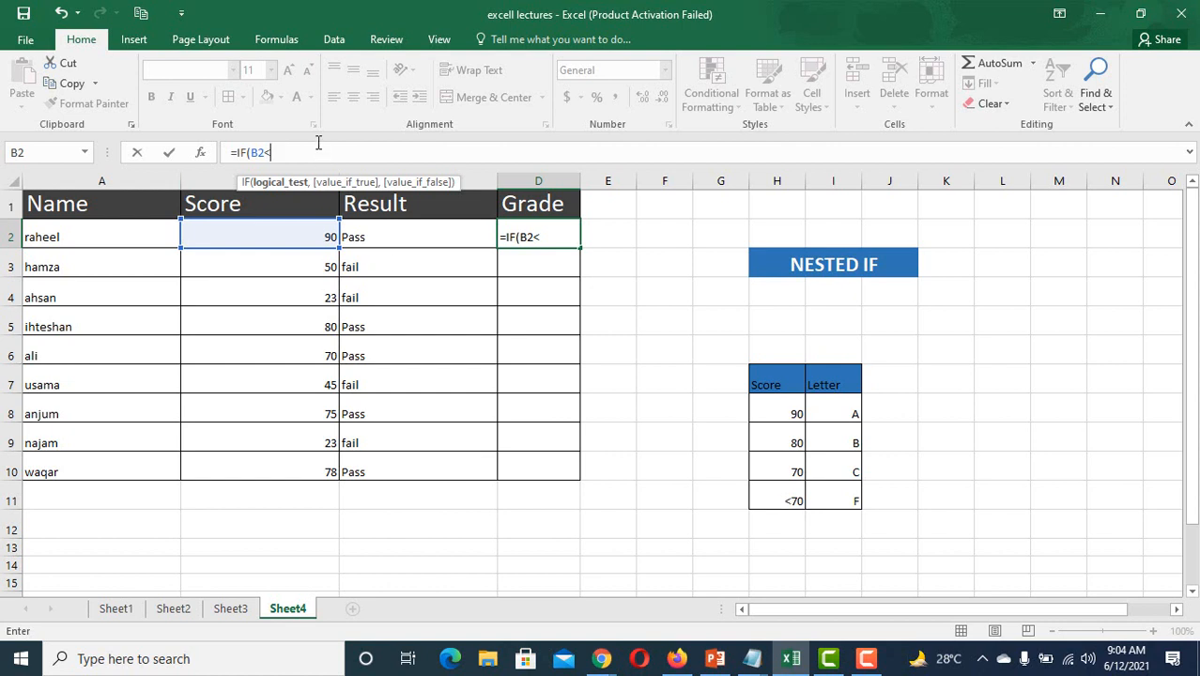
text(70,)
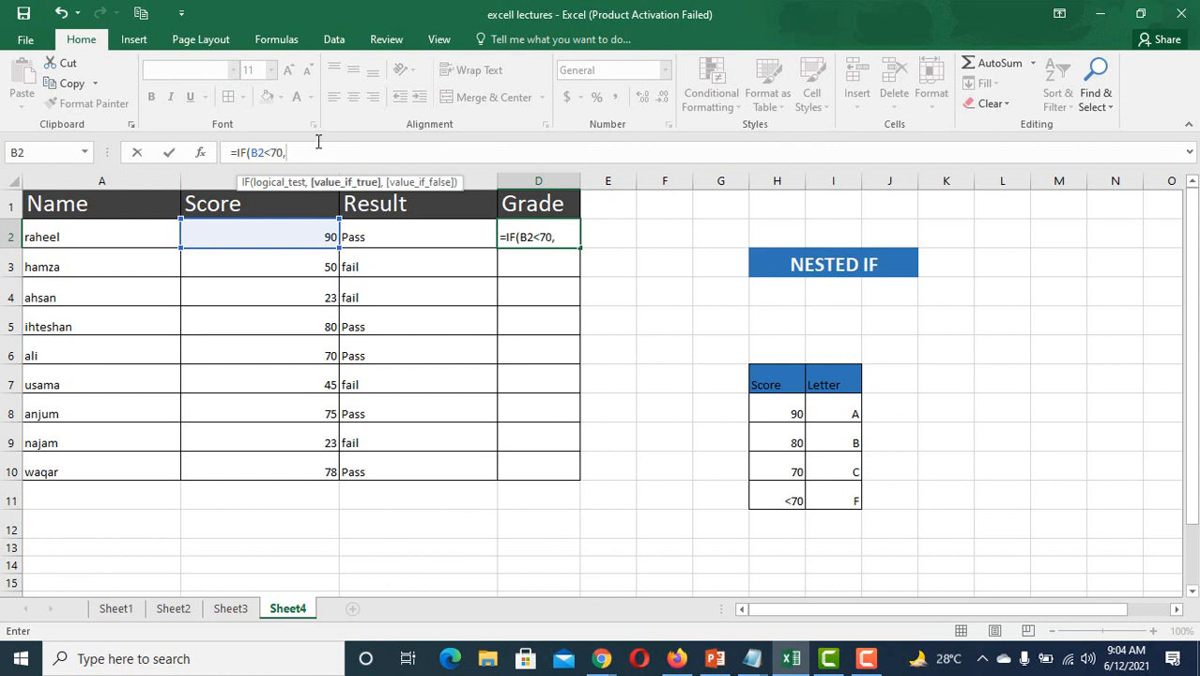
text("F",)
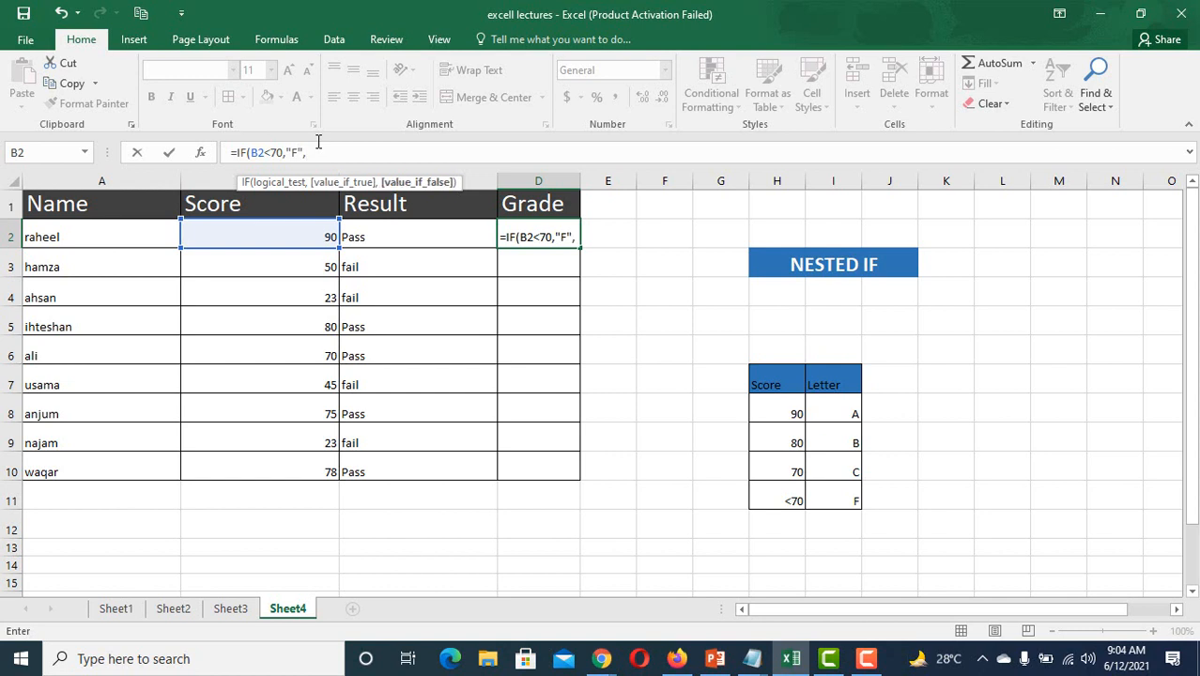
Nest a second IF as the value-if-false, returning "C" when B2 equals 70: IF(B2=70,"C",
text(IF)
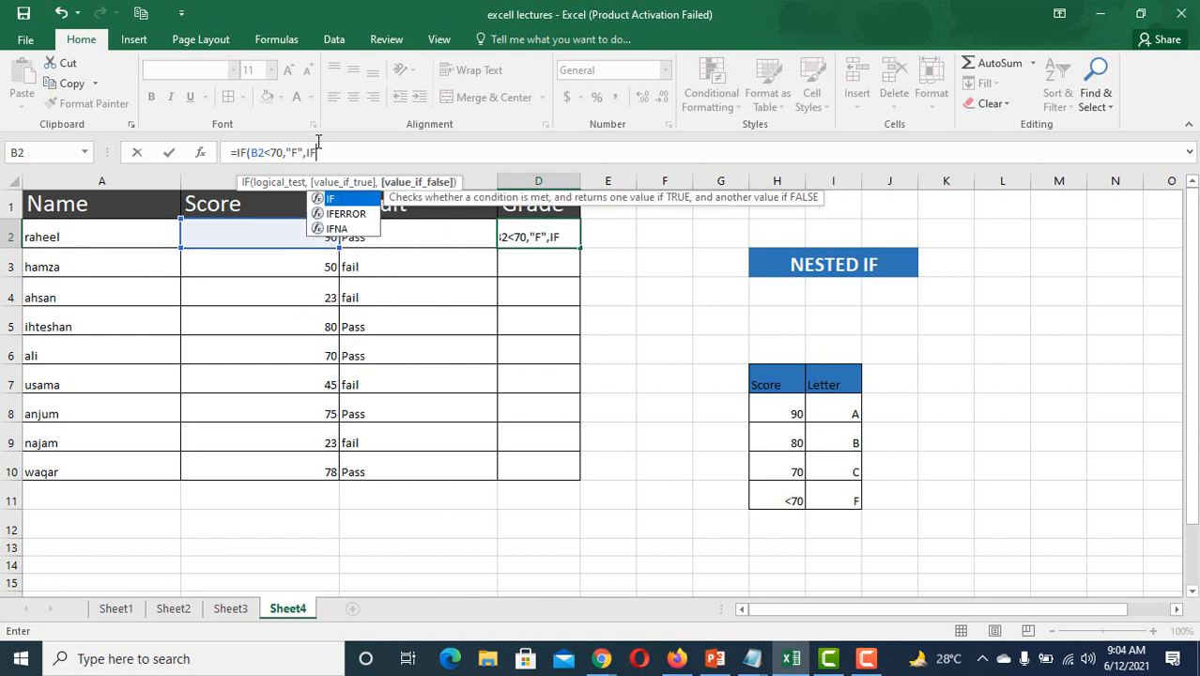
text(()
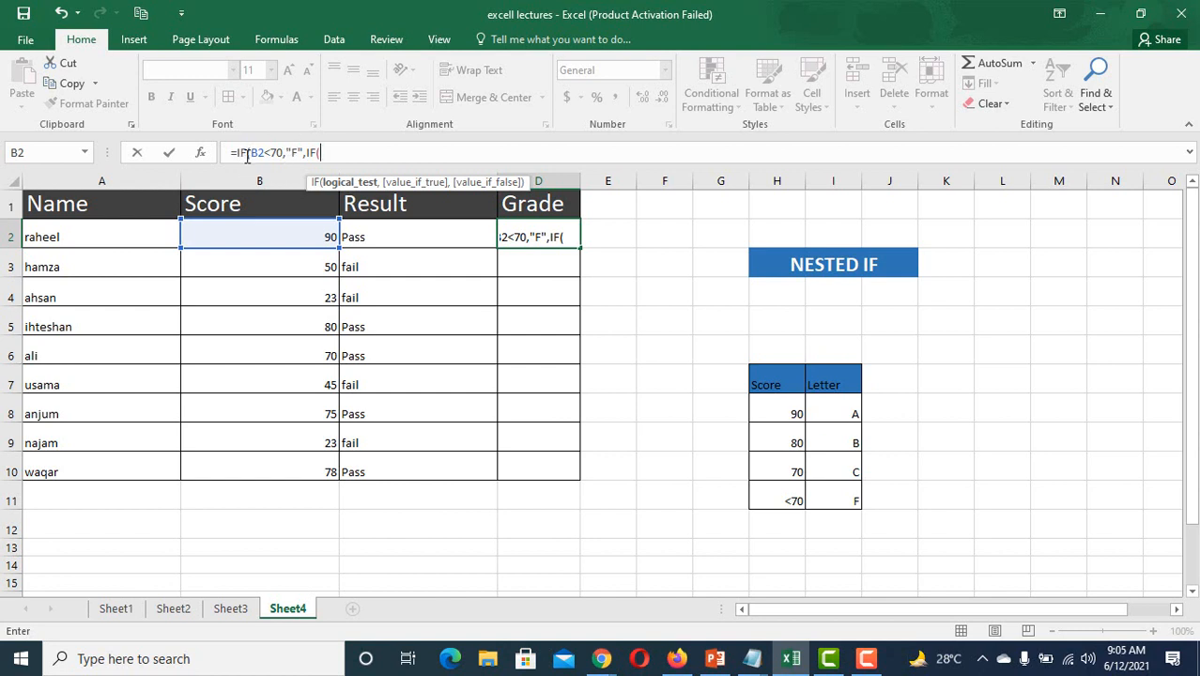
click(328, 152)
click(314, 233)
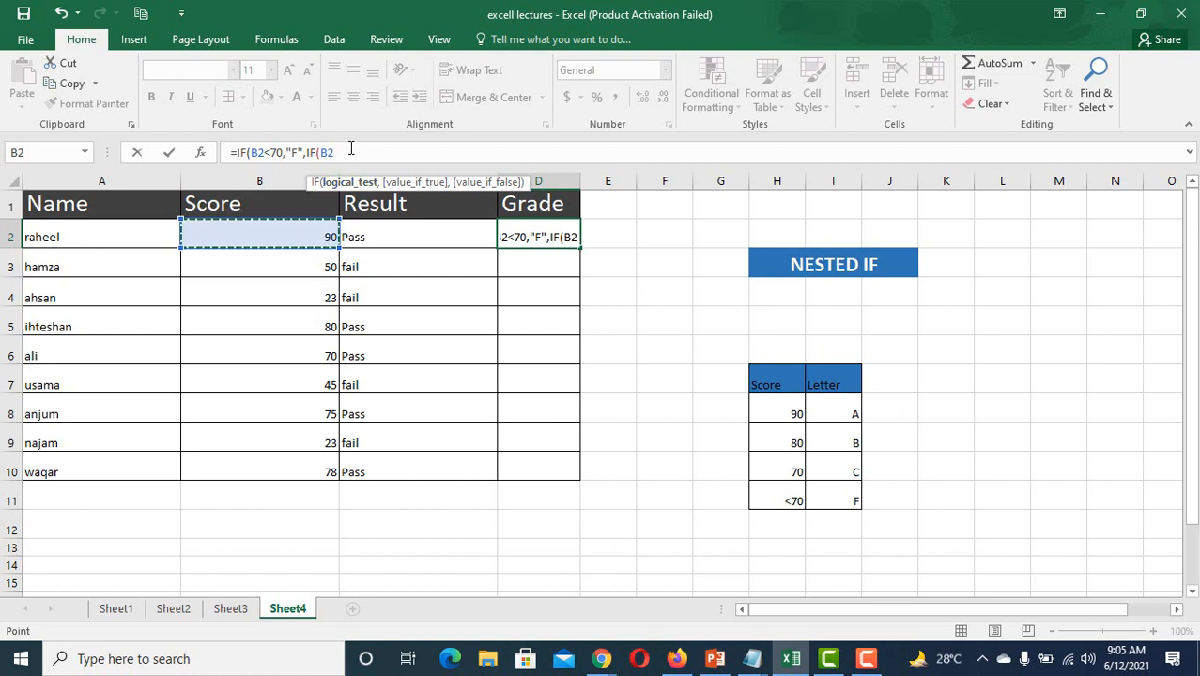
text(=)
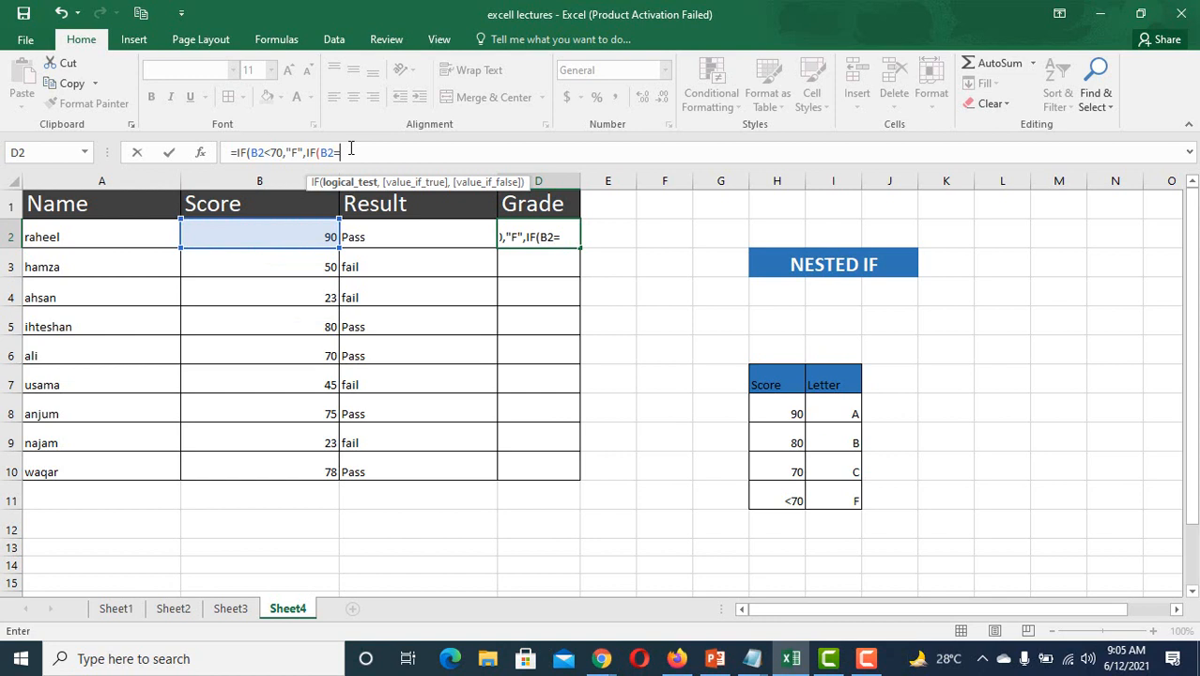
text(70)
text(,")
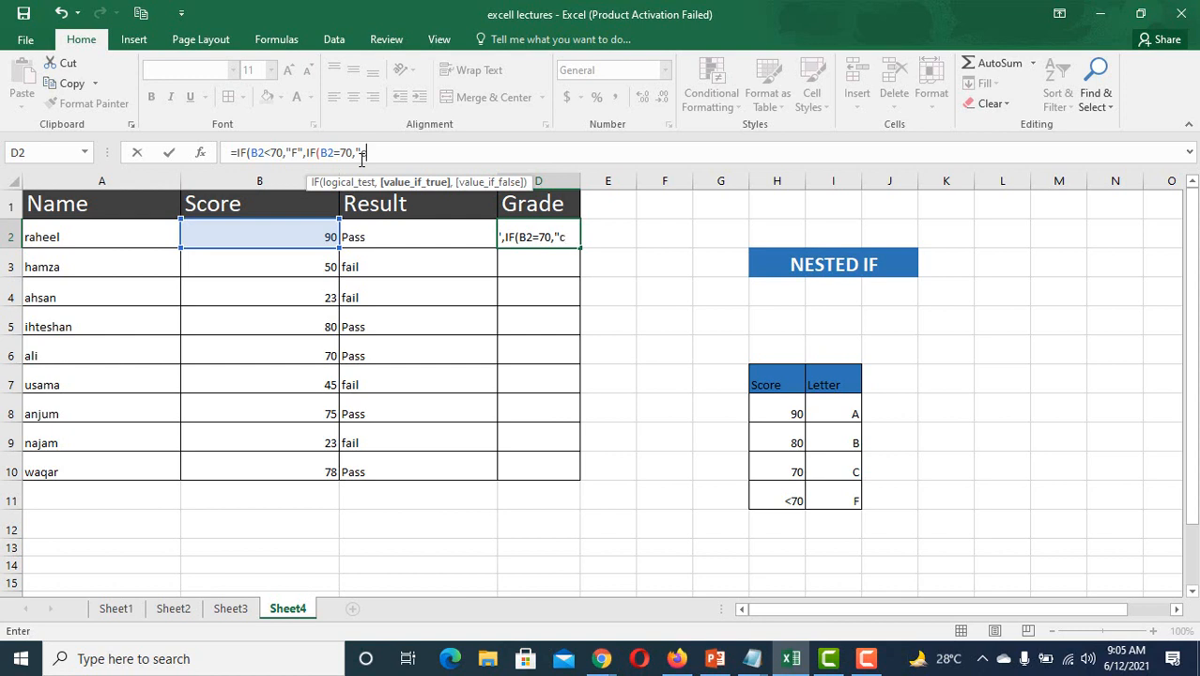
text(C",)
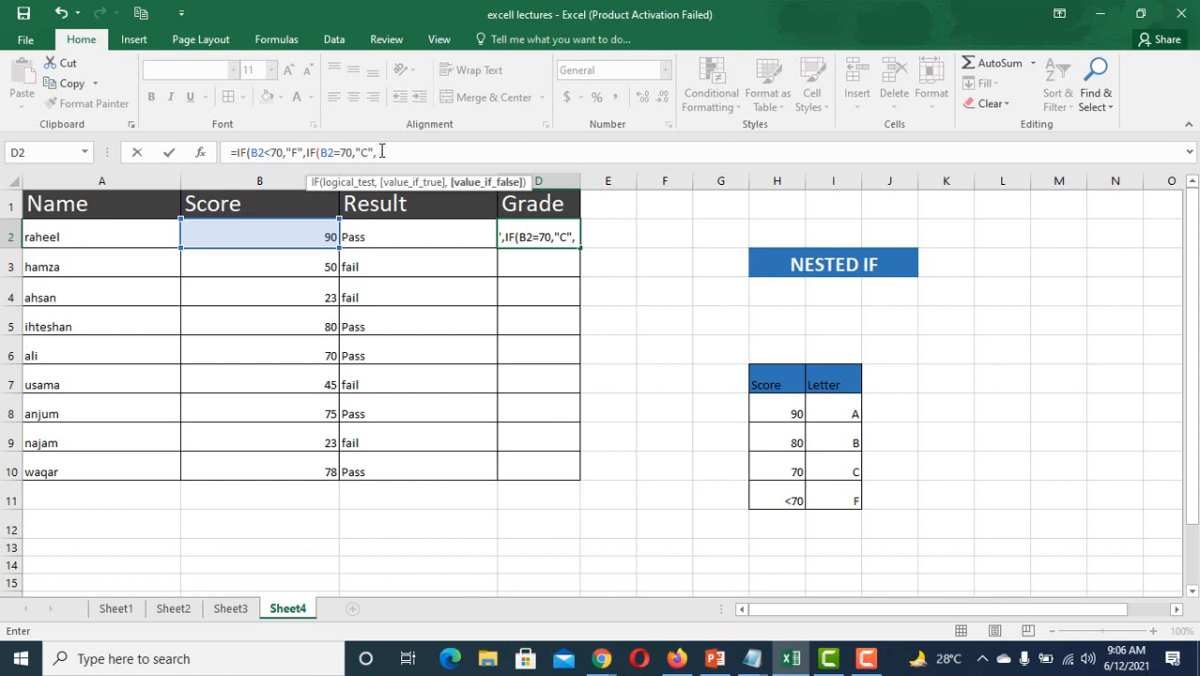
Nest a third IF in the D2 formula that returns "B" when B2 is below 80: IF(B2<80,"B",
text(IF)
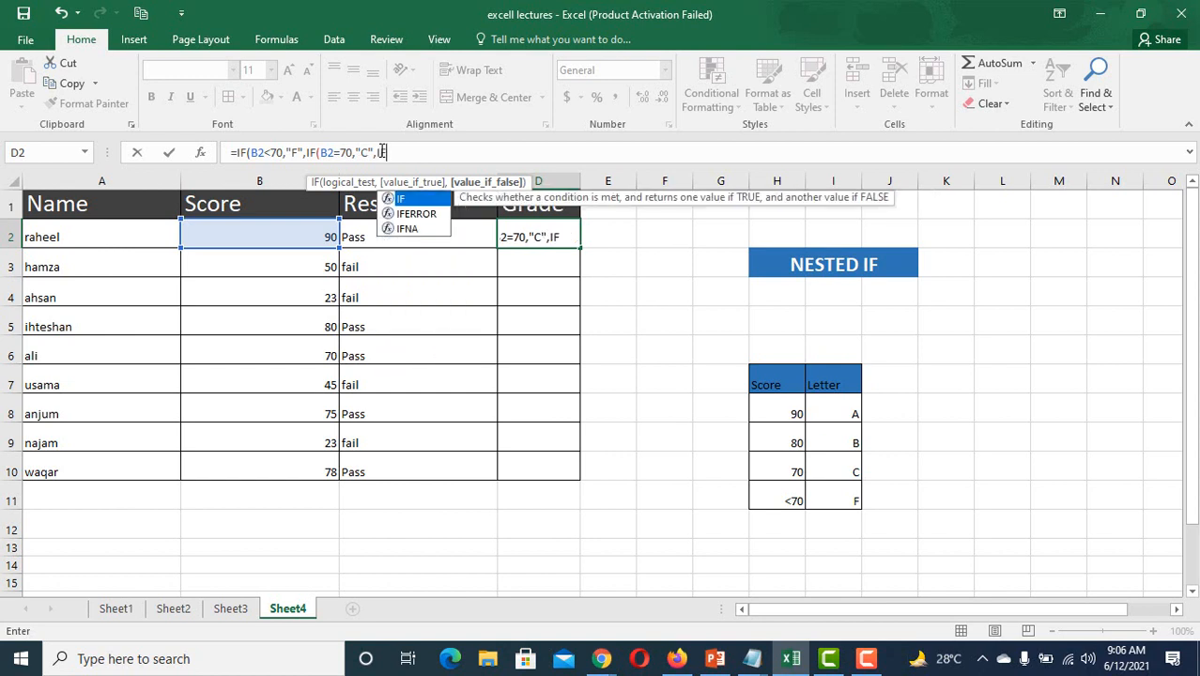
text(()
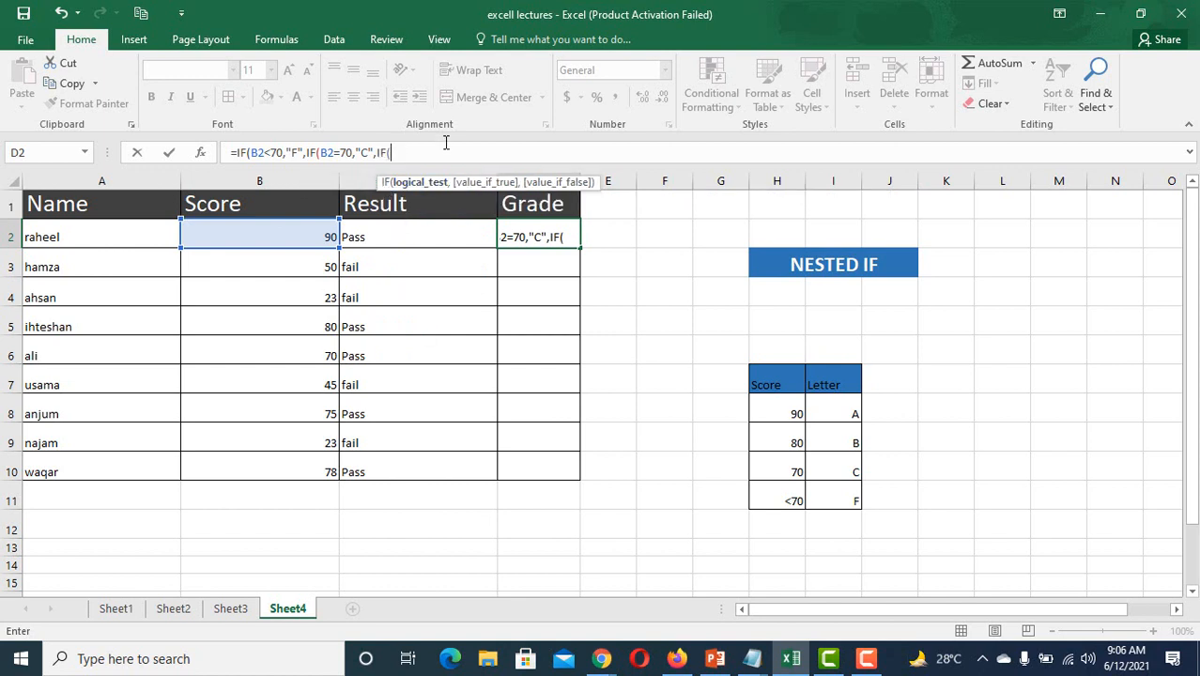
click(291, 238)
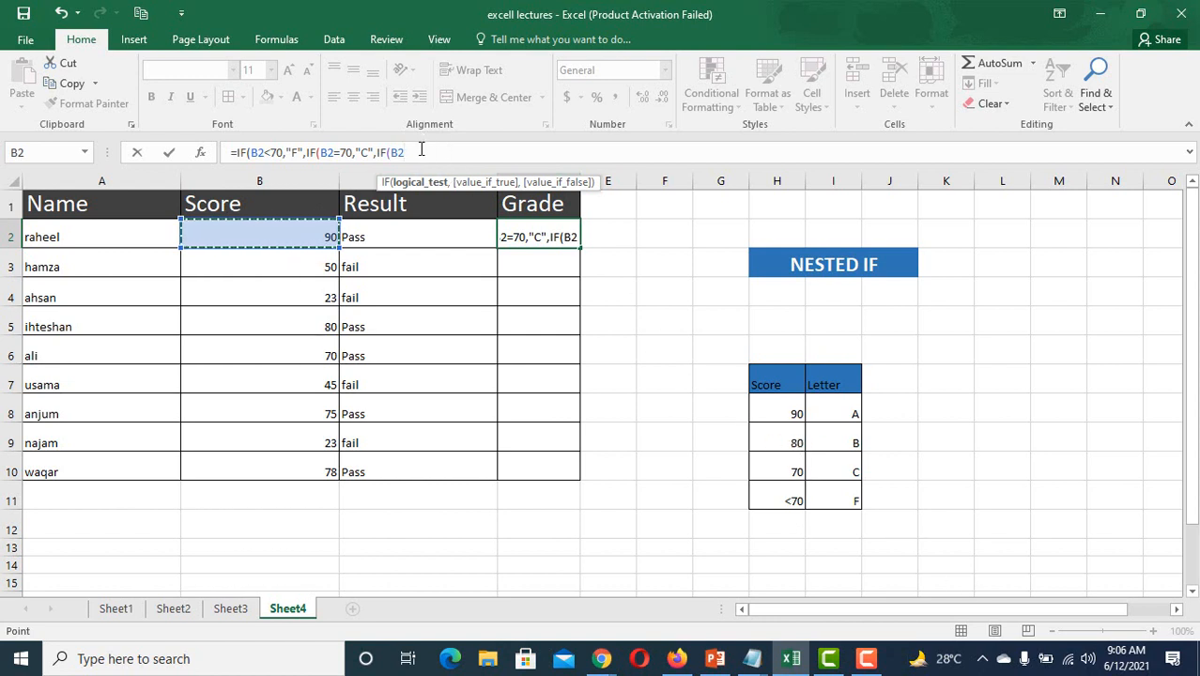
text(<)
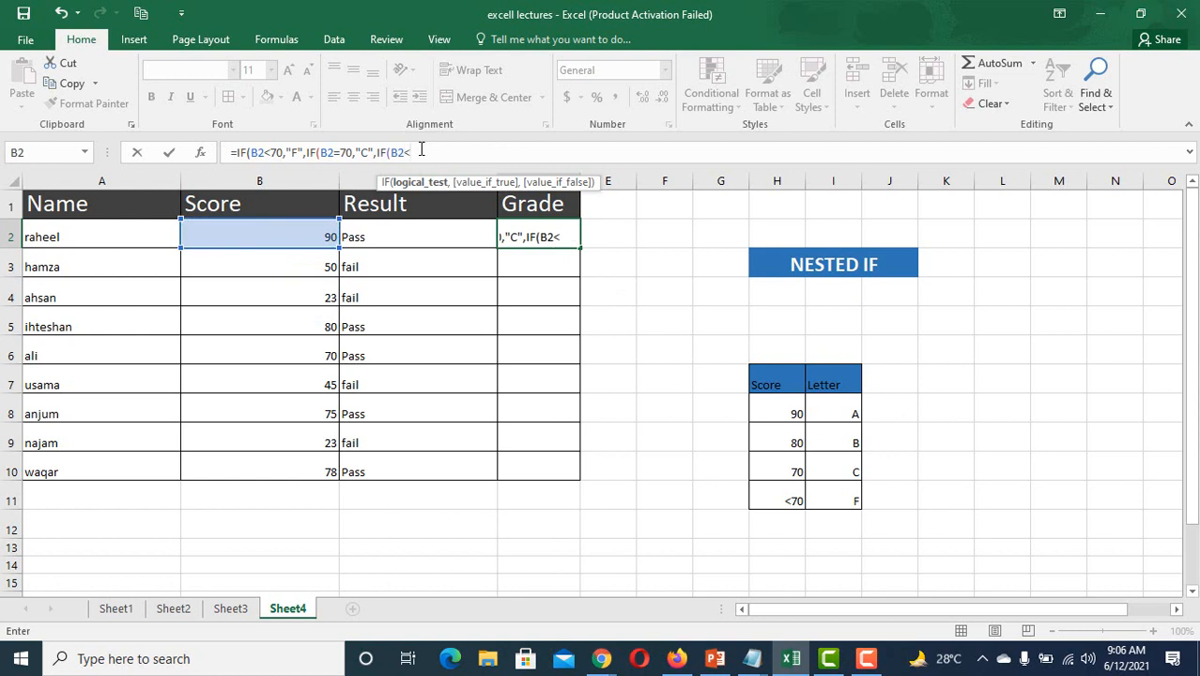
text(80,")
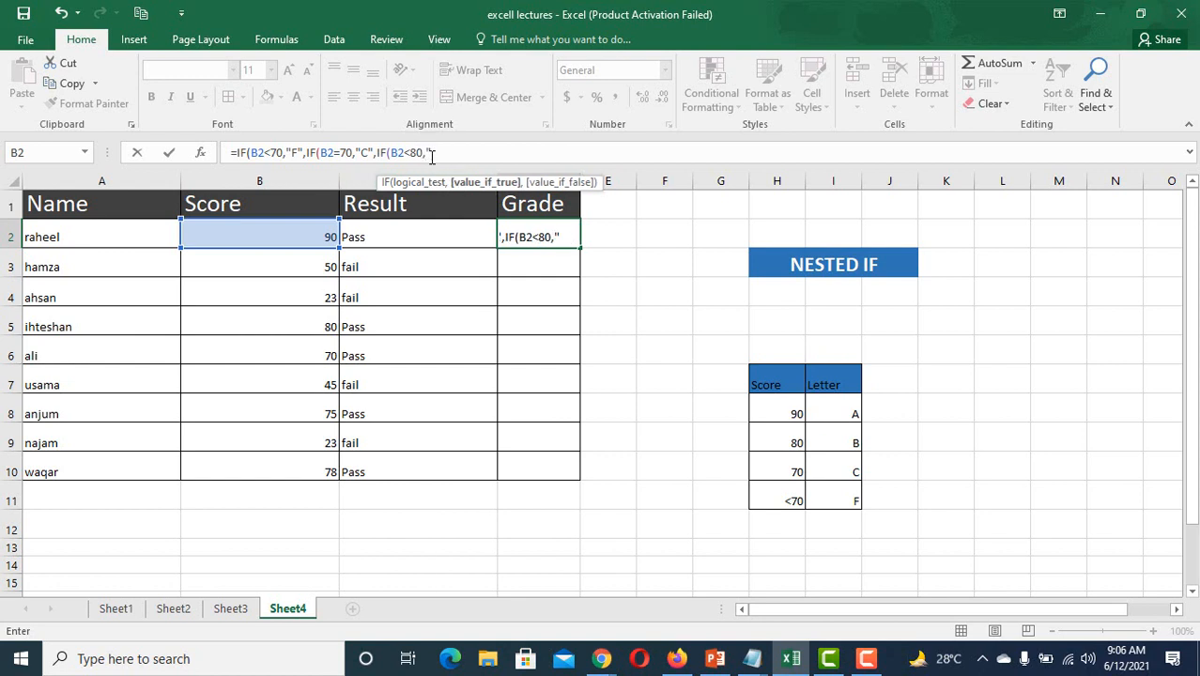
text(B",)
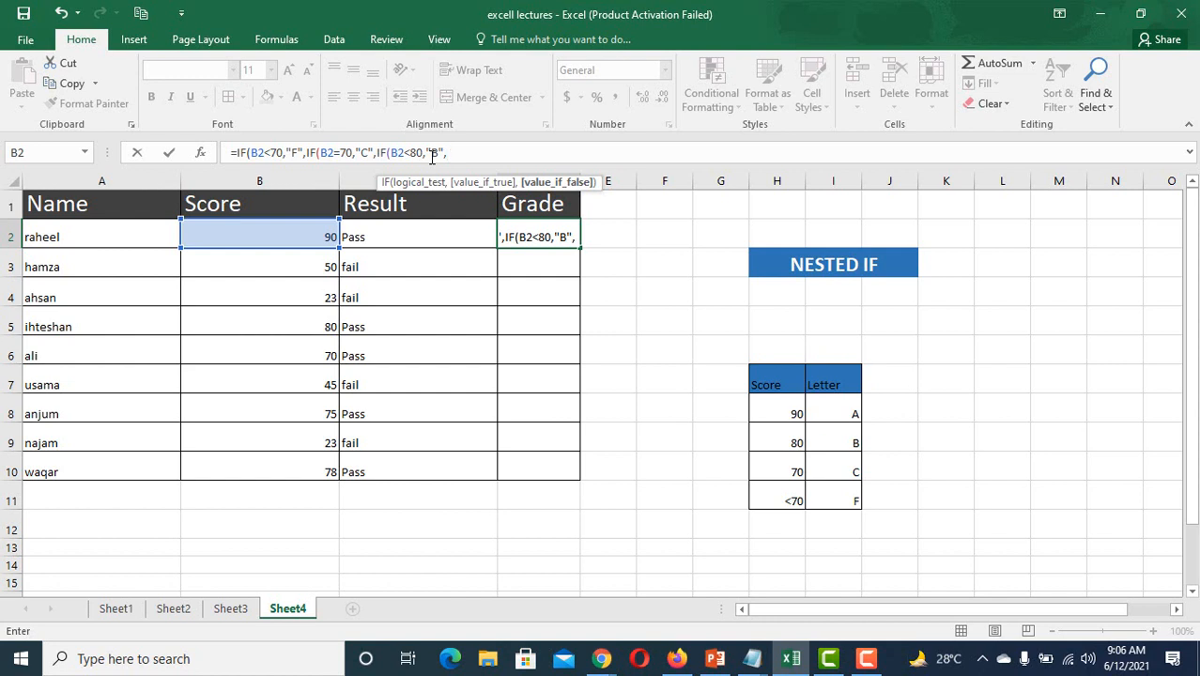
text(IF)
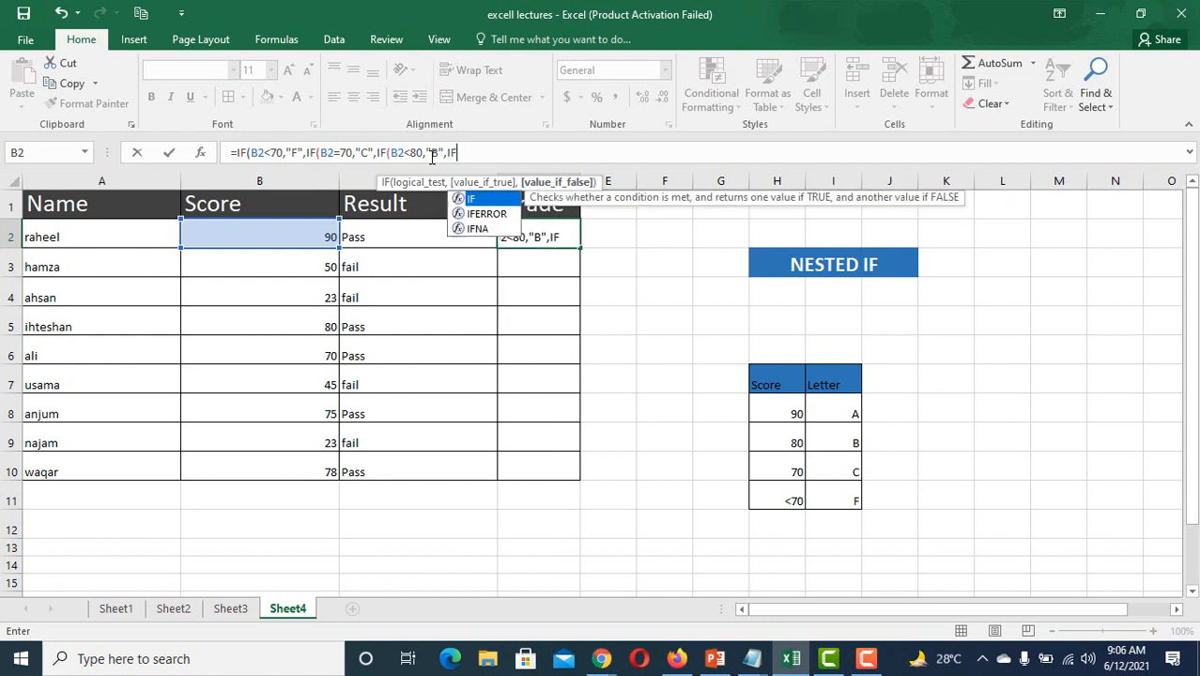
text(()
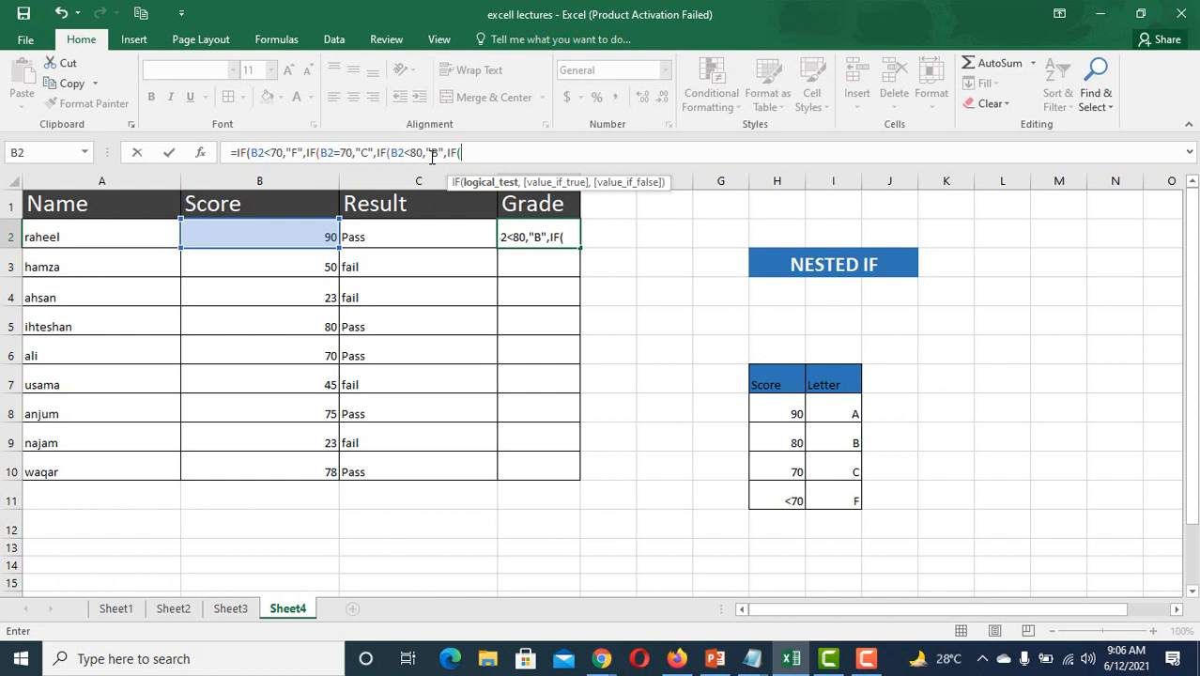
click(308, 235)
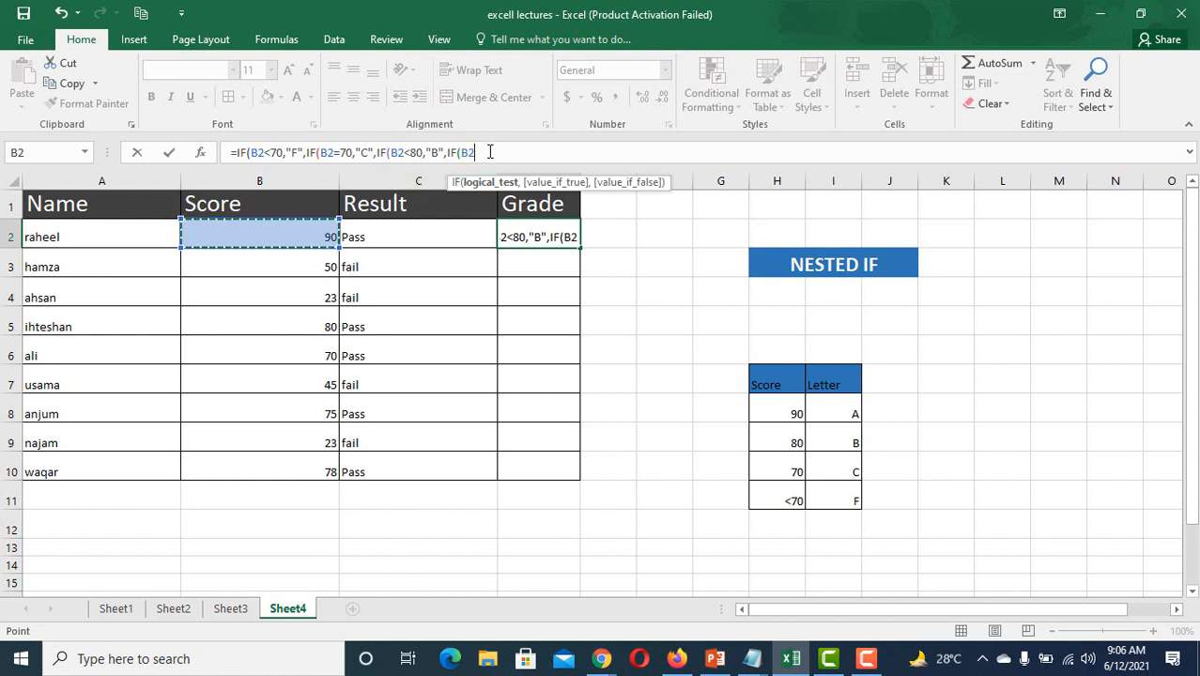
text(<)
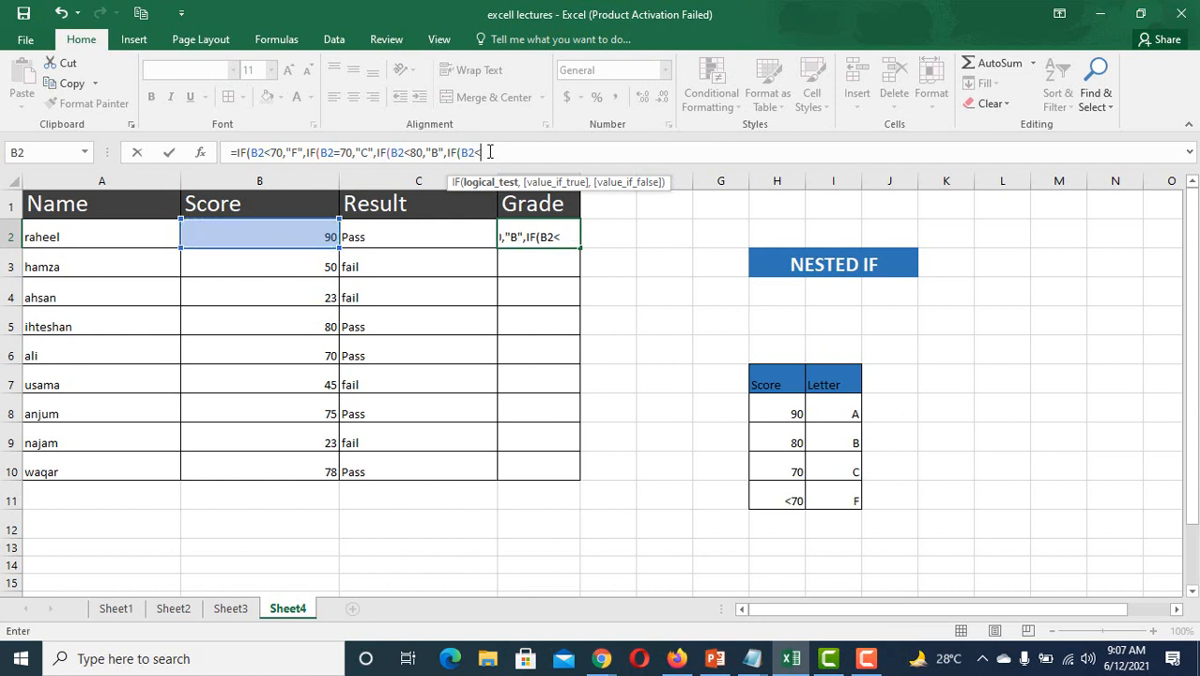
text(90,)
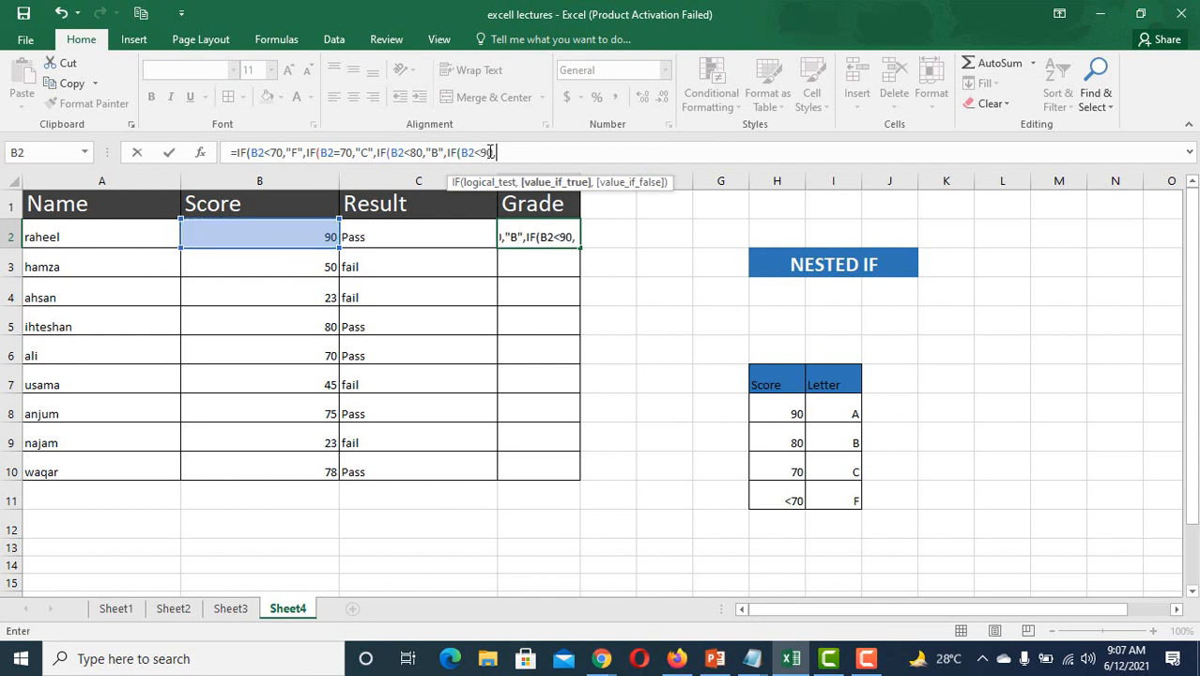
text(")
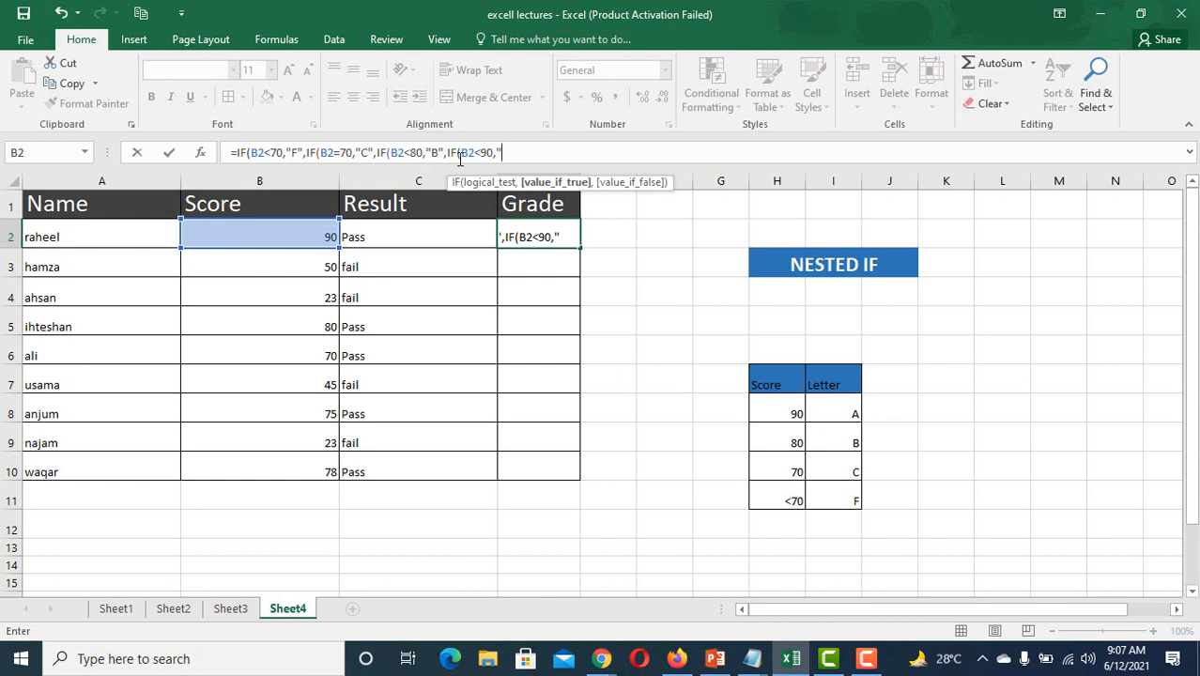
drag(447, 152, 498, 151)
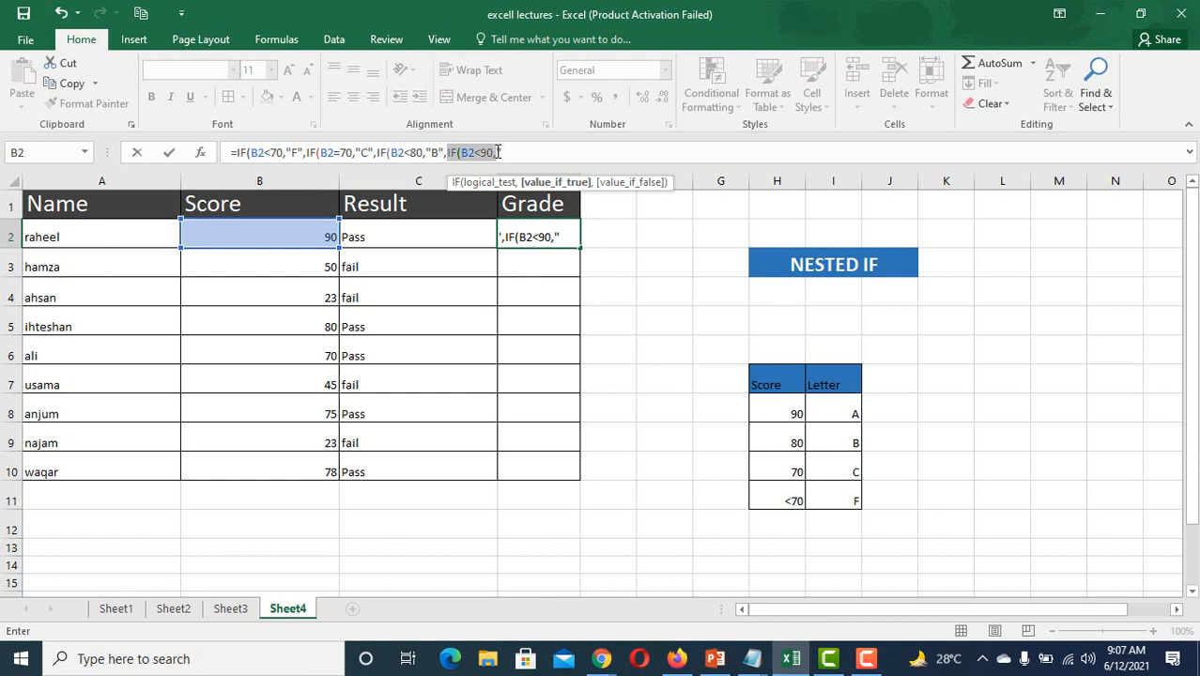
click(499, 152)
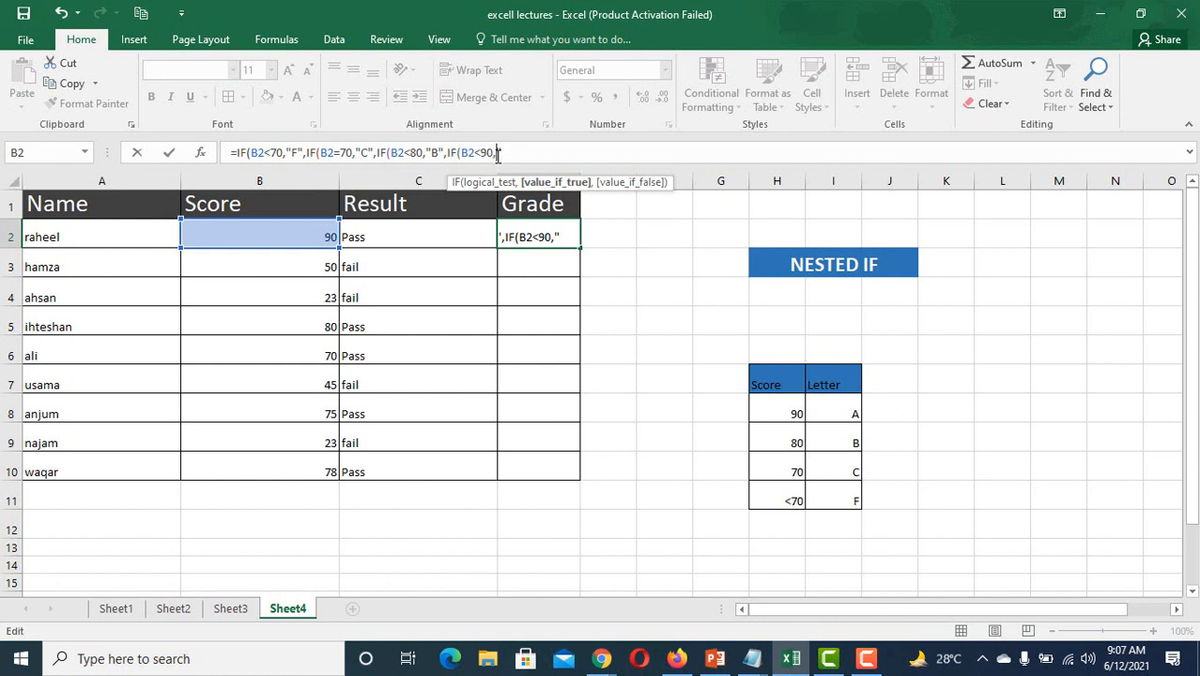
key(BackSpace)
key(BackSpace)
key(BackSpace)
key(BackSpace)
key(BackSpace)
key(BackSpace)
key(BackSpace)
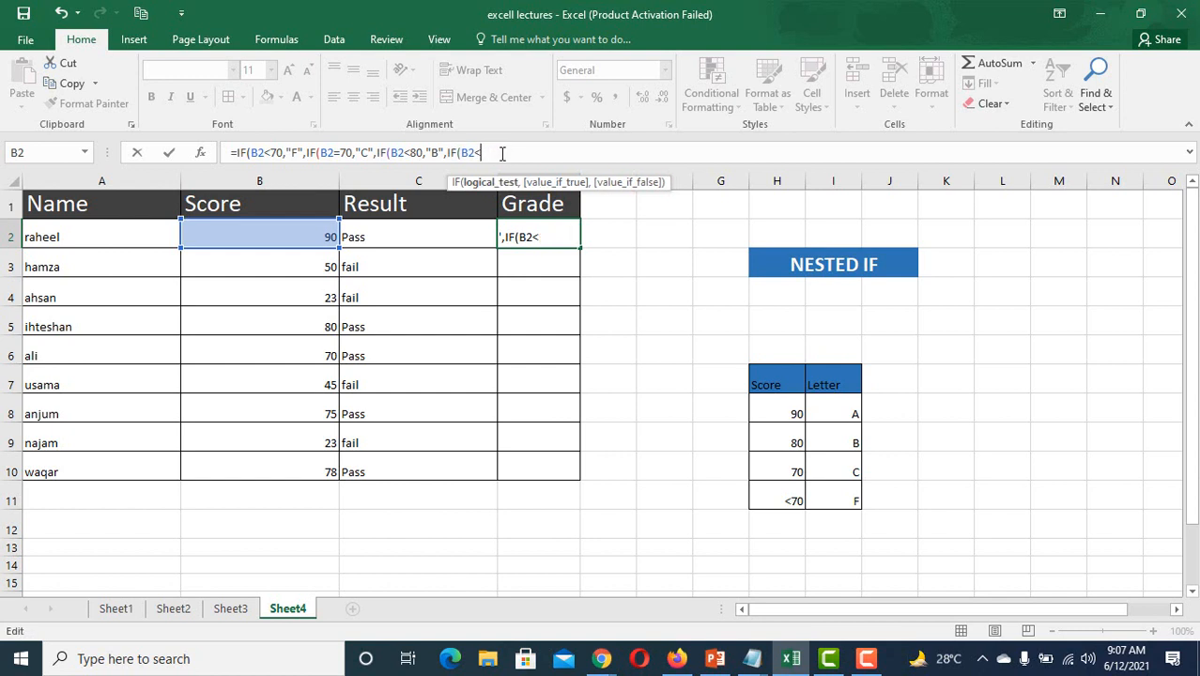
key(BackSpace)
key(BackSpace)
key(BackSpace)
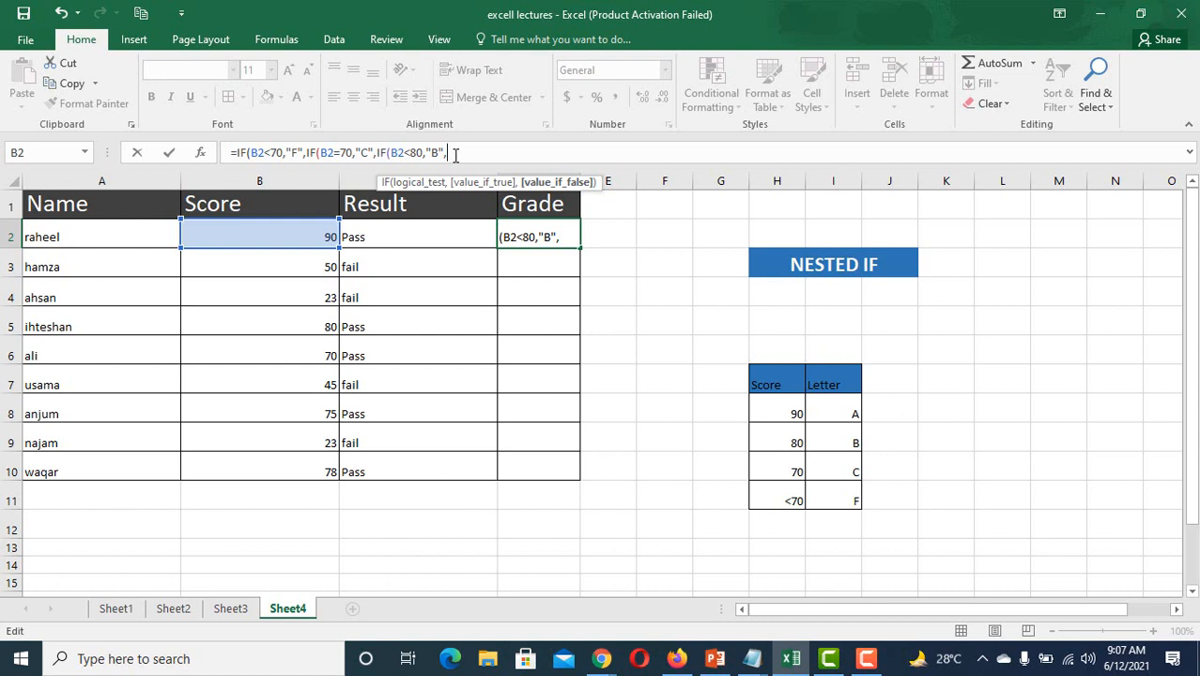
Add "A" as the final value-if-false in the D2 formula and close all three IF functions with )))
text(","A")
text())
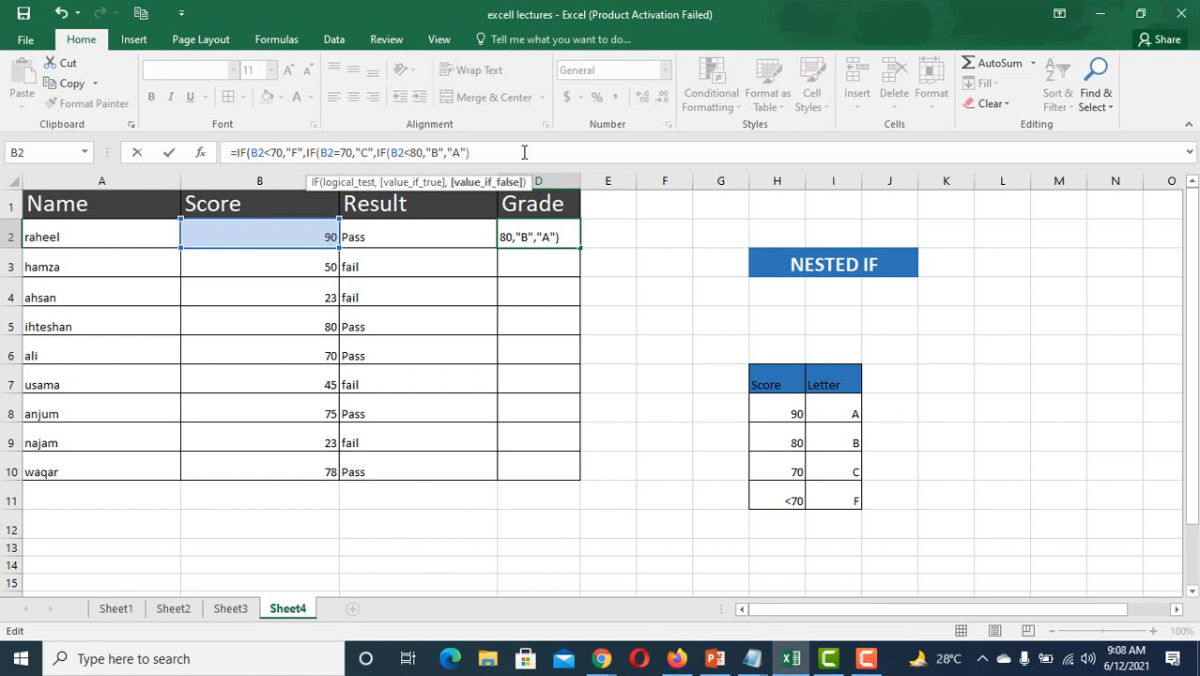
text()))
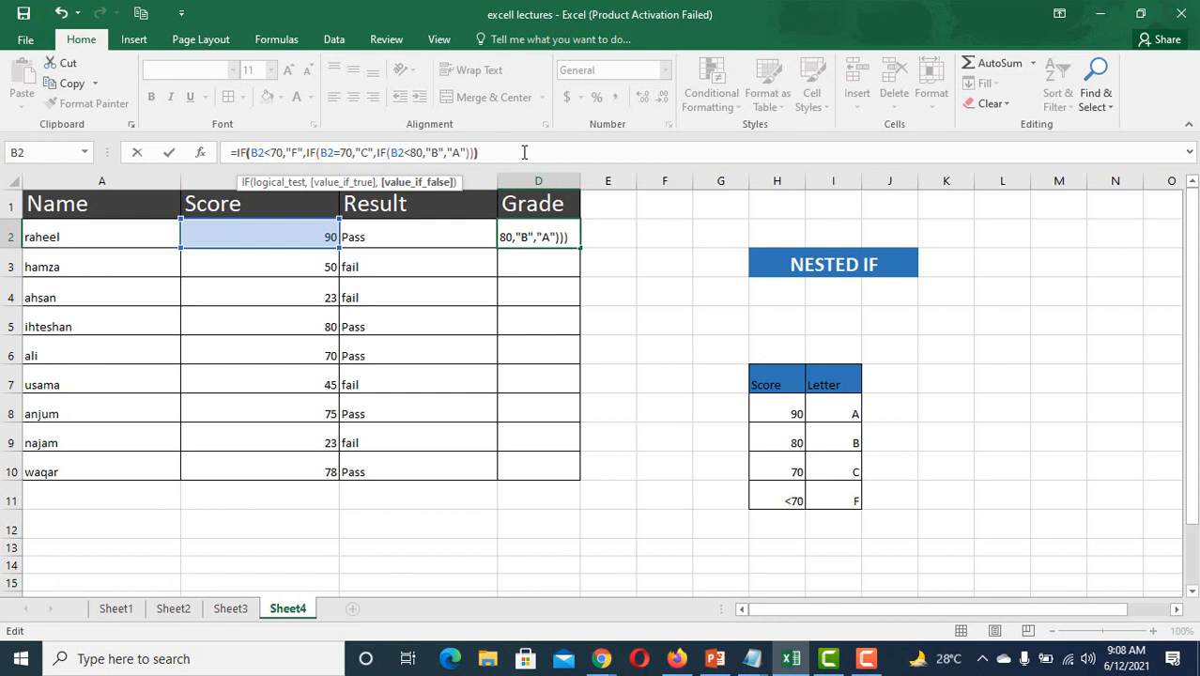
Finish the closing parentheses of the nested IF formula in D2 and commit it to the cell
text())
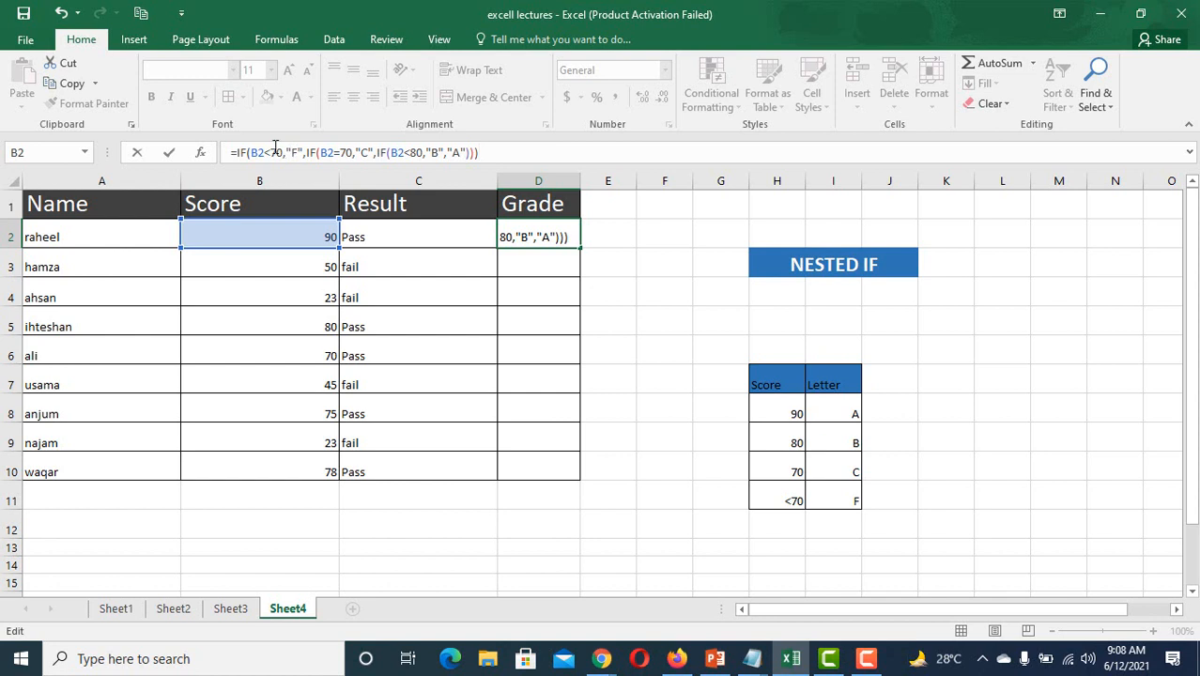
click(959, 328)
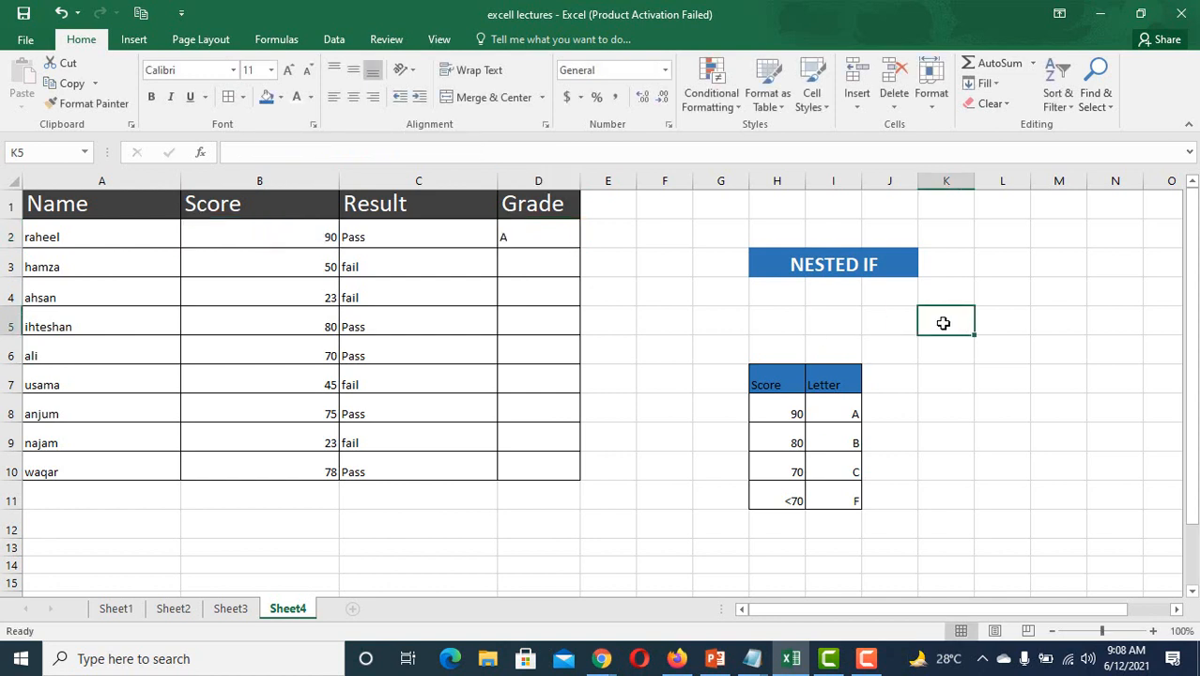
Merge and center the empty cells K5:O5 beside the NESTED IF heading
drag(943, 321, 1155, 324)
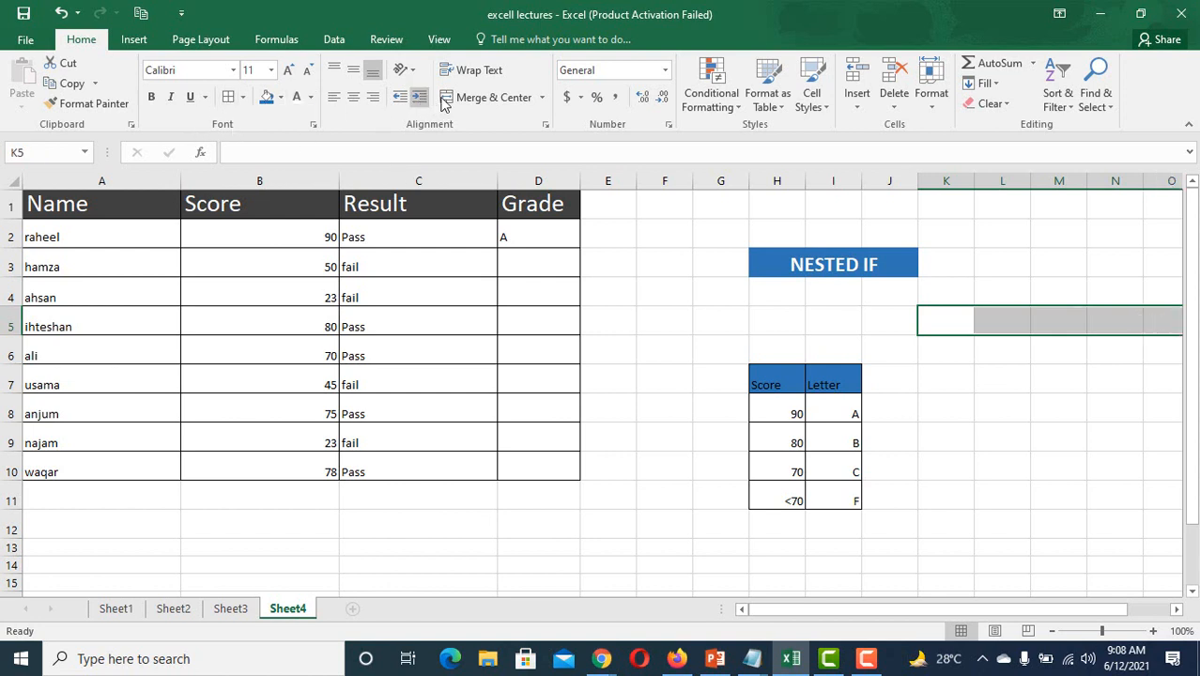
click(488, 97)
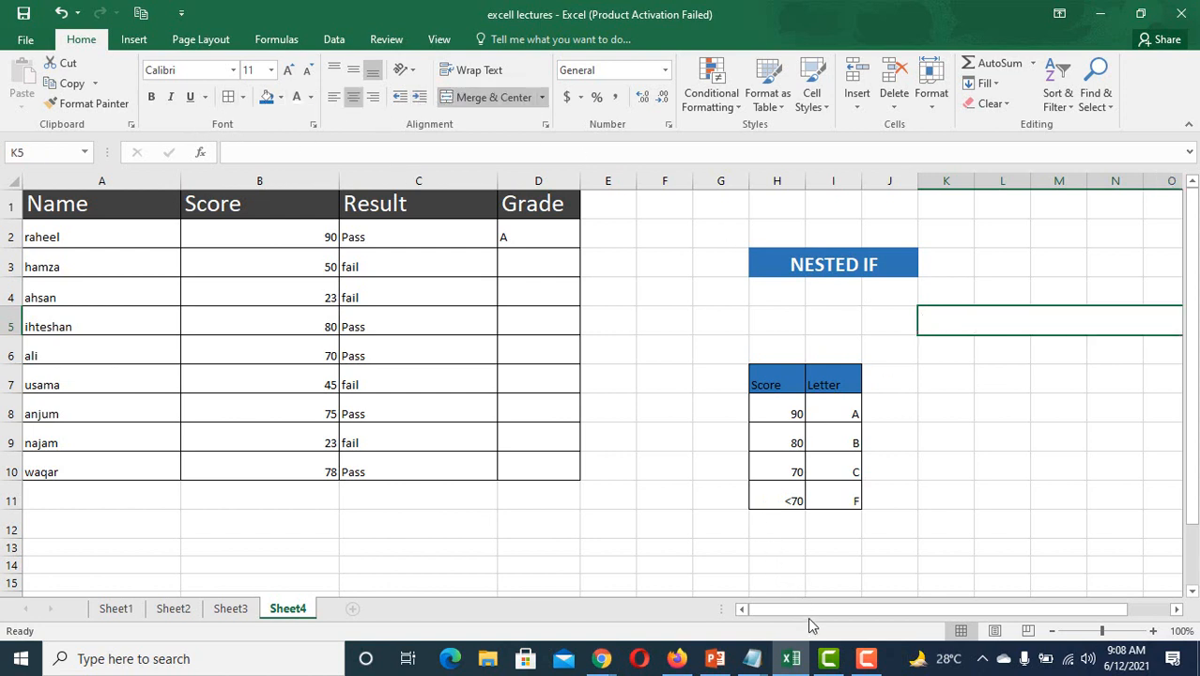
drag(813, 608, 860, 606)
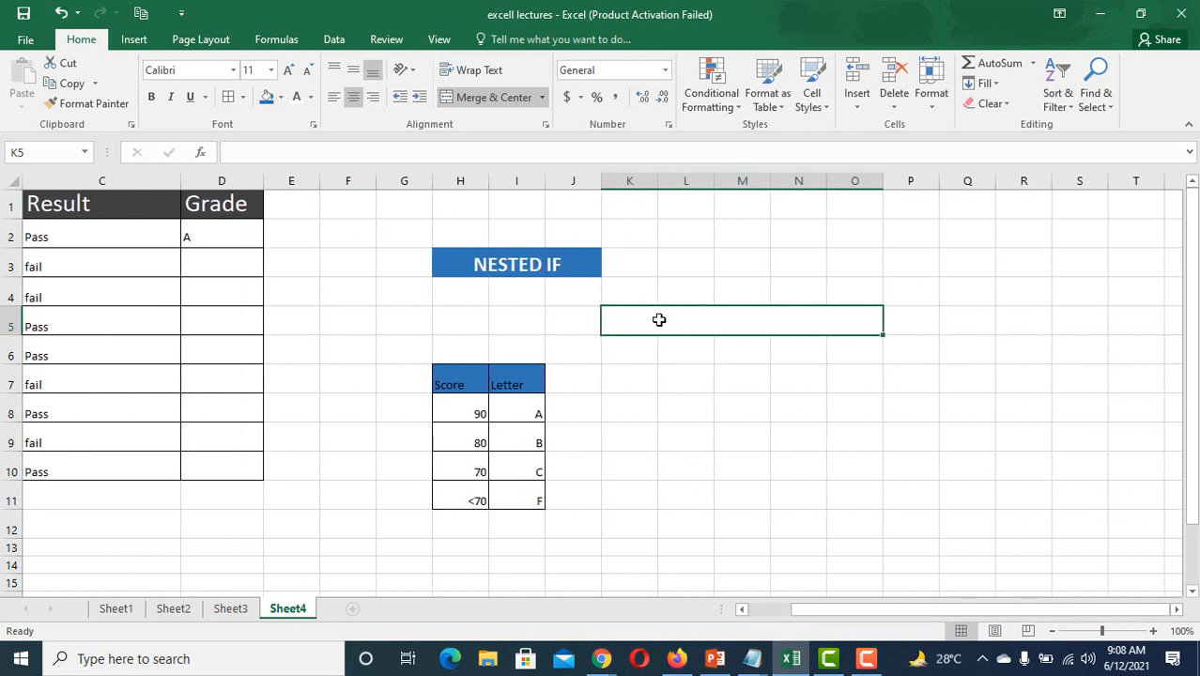
Enter the syntax note IF(LOGICAL EXPRESION, [VALUE1],[VALUE2] in the merged cell K5
text(IF)
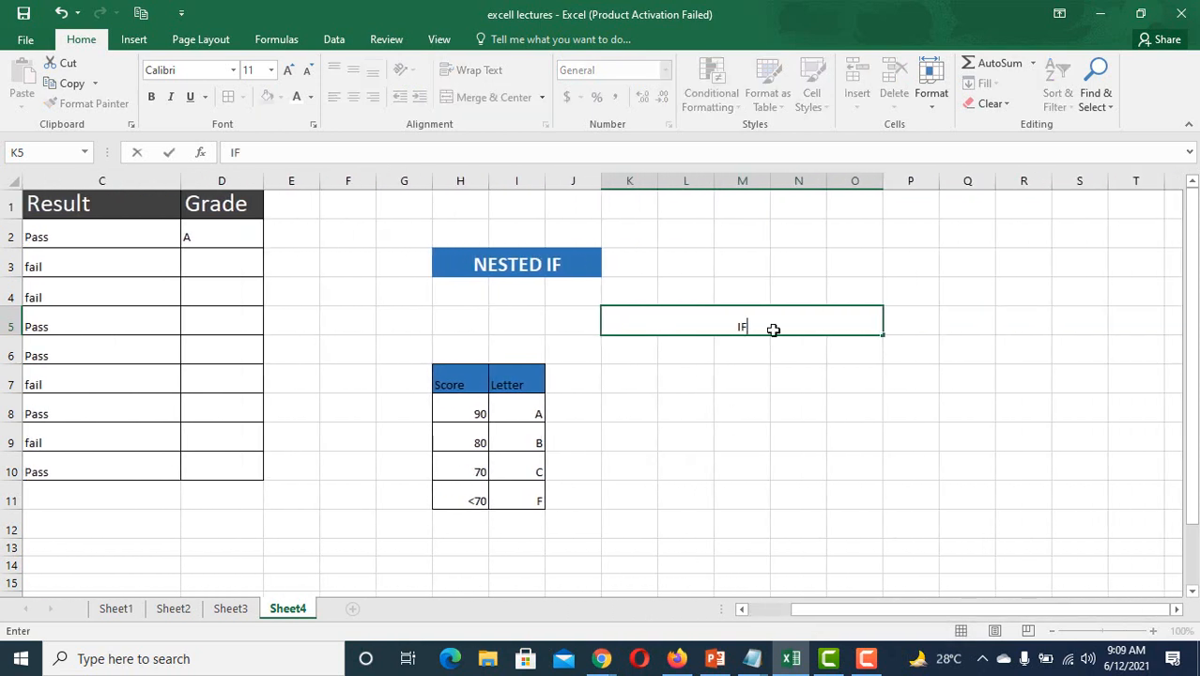
text((LOGICAL EXP)
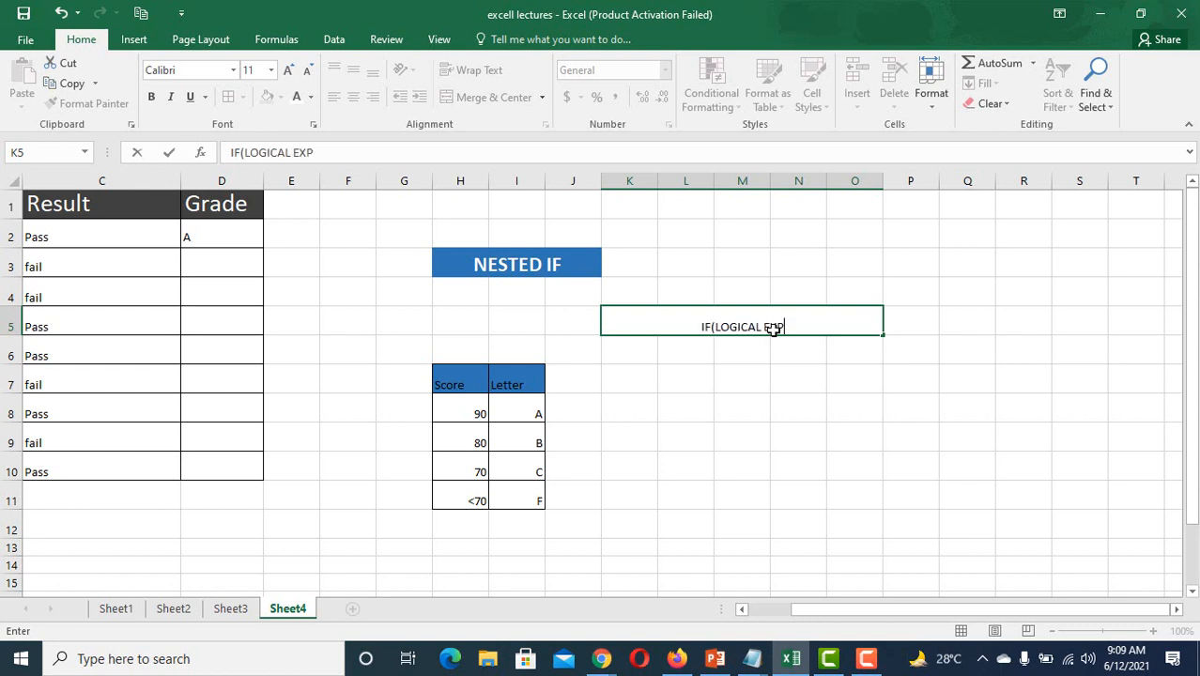
text(RESION,)
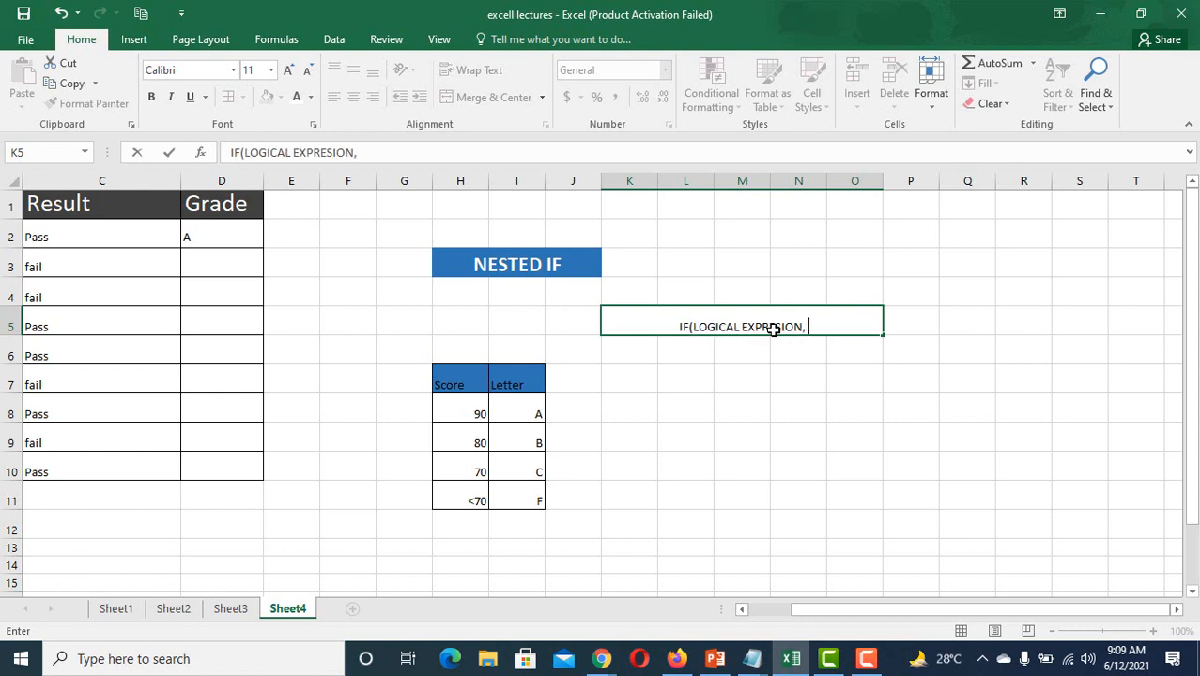
text( [])
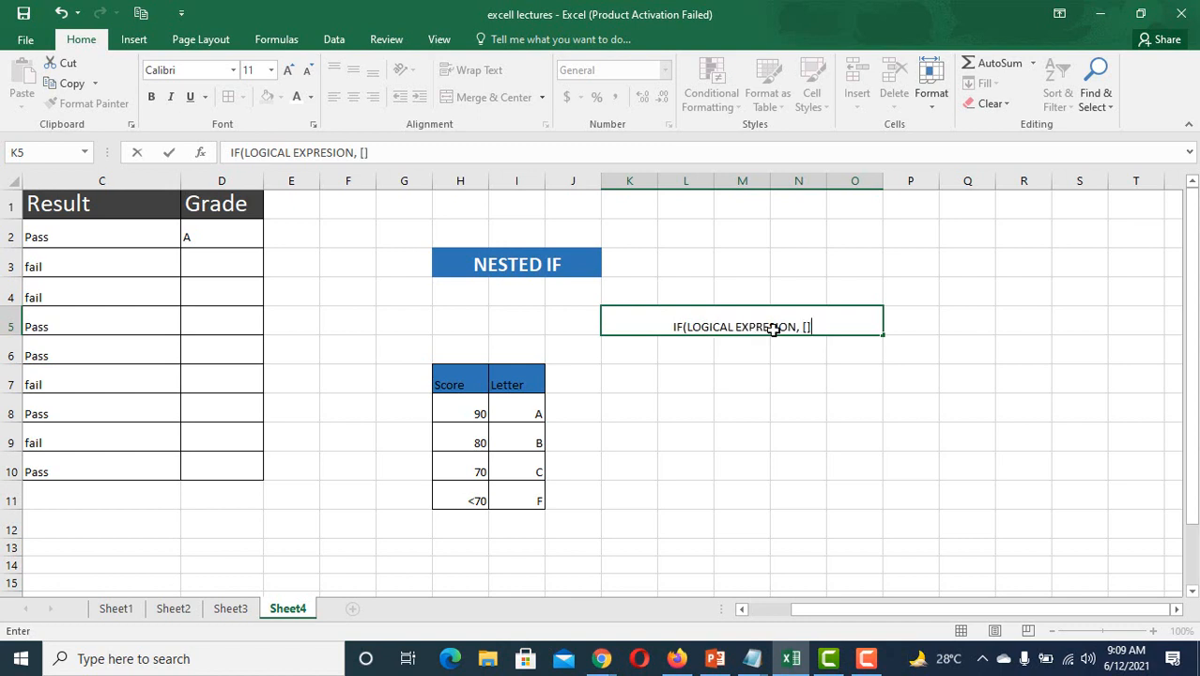
key(BackSpace)
text(VALUE)
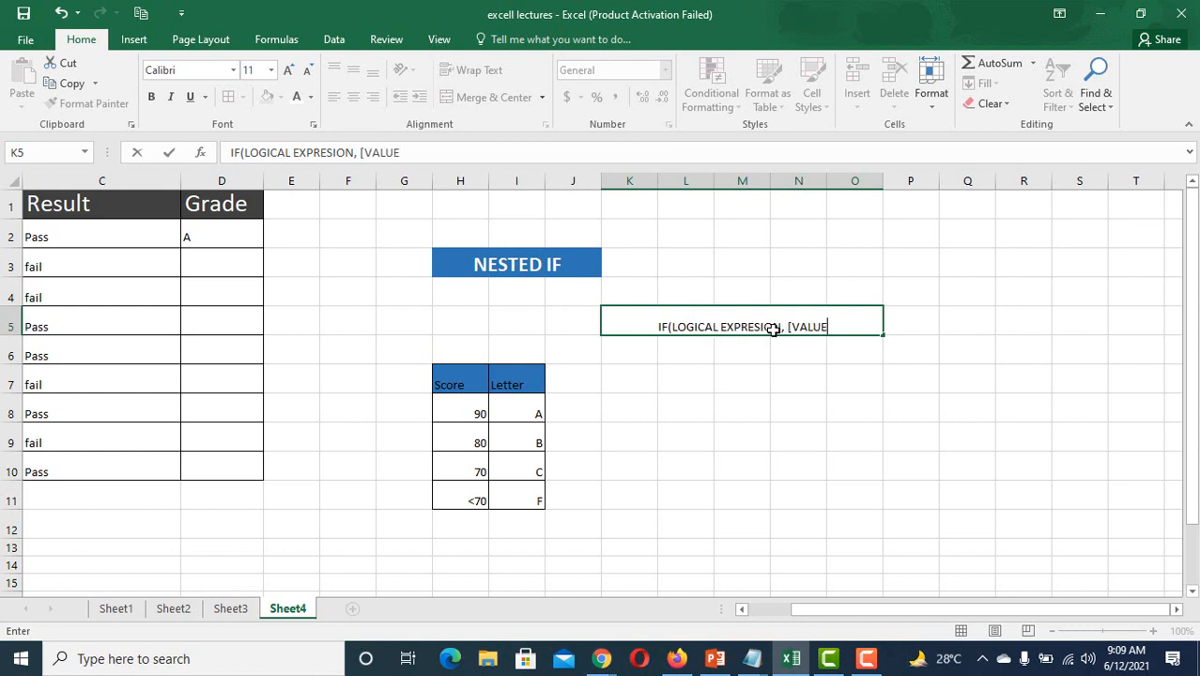
text(1)
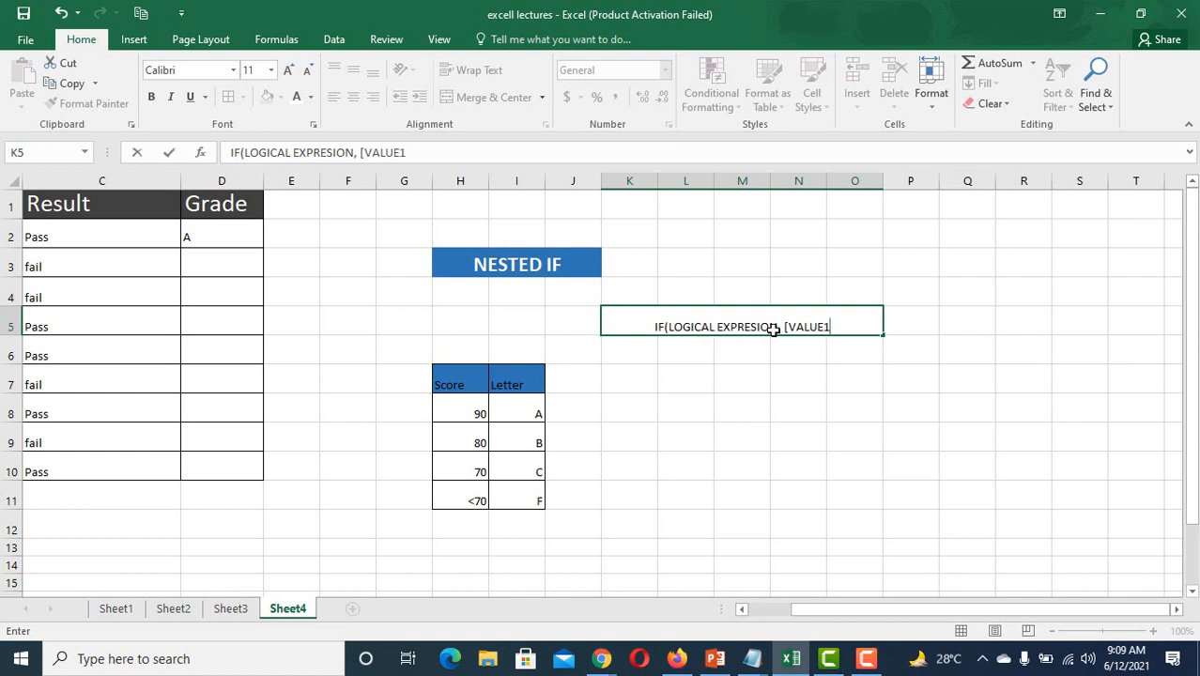
text(])
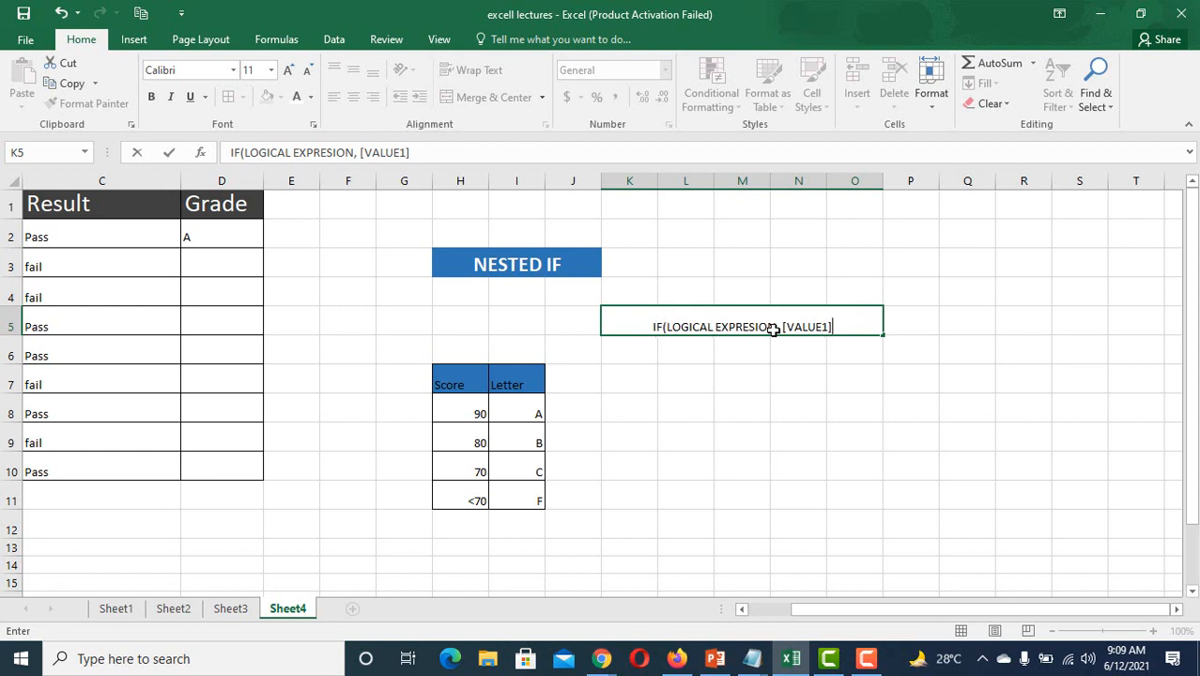
text(,[VALUE)
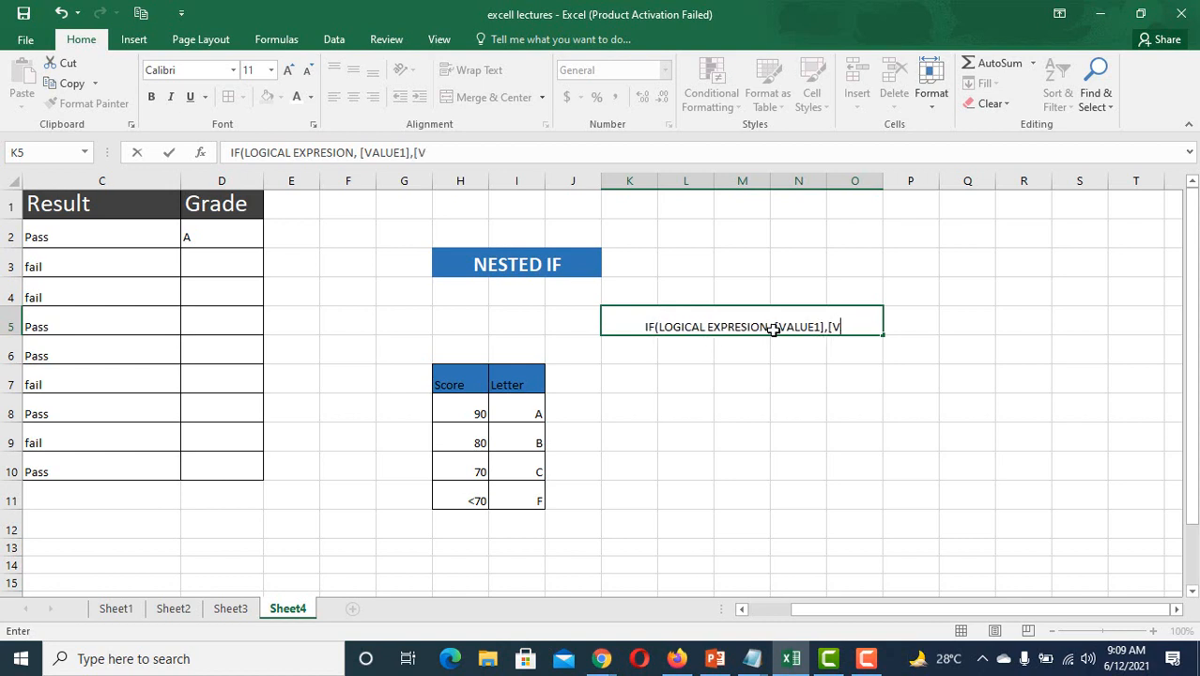
text(2])
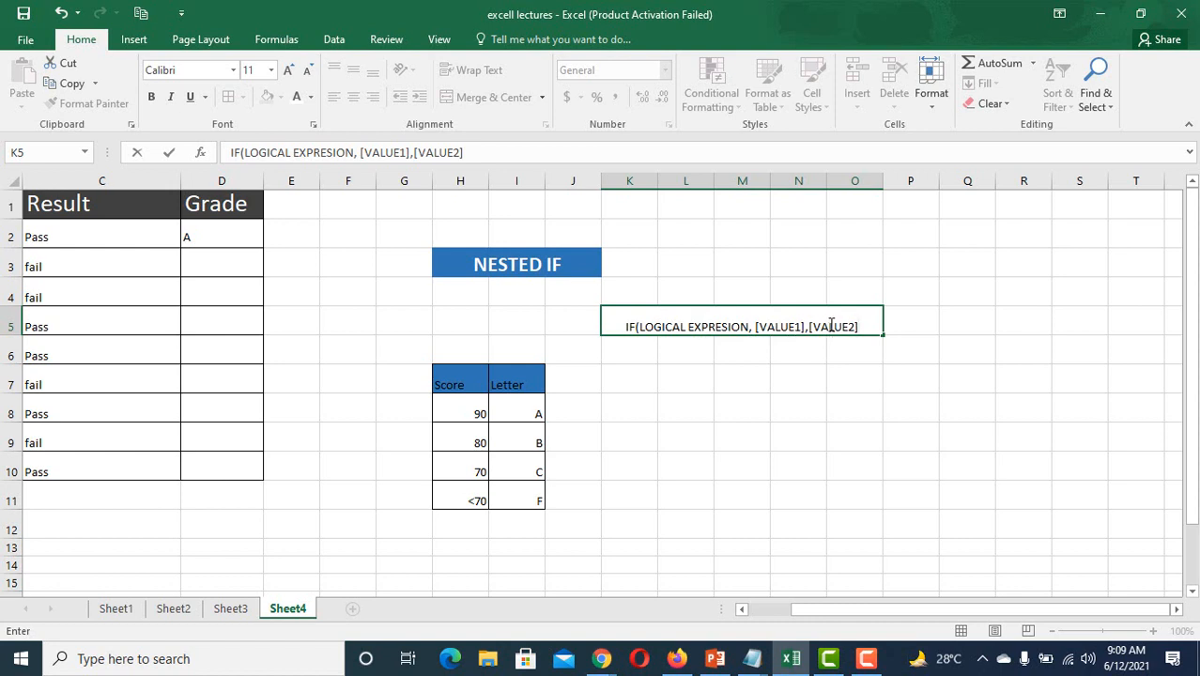
Examine the nested IF formula in D2 and its cell references, leaving it as it is
click(212, 235)
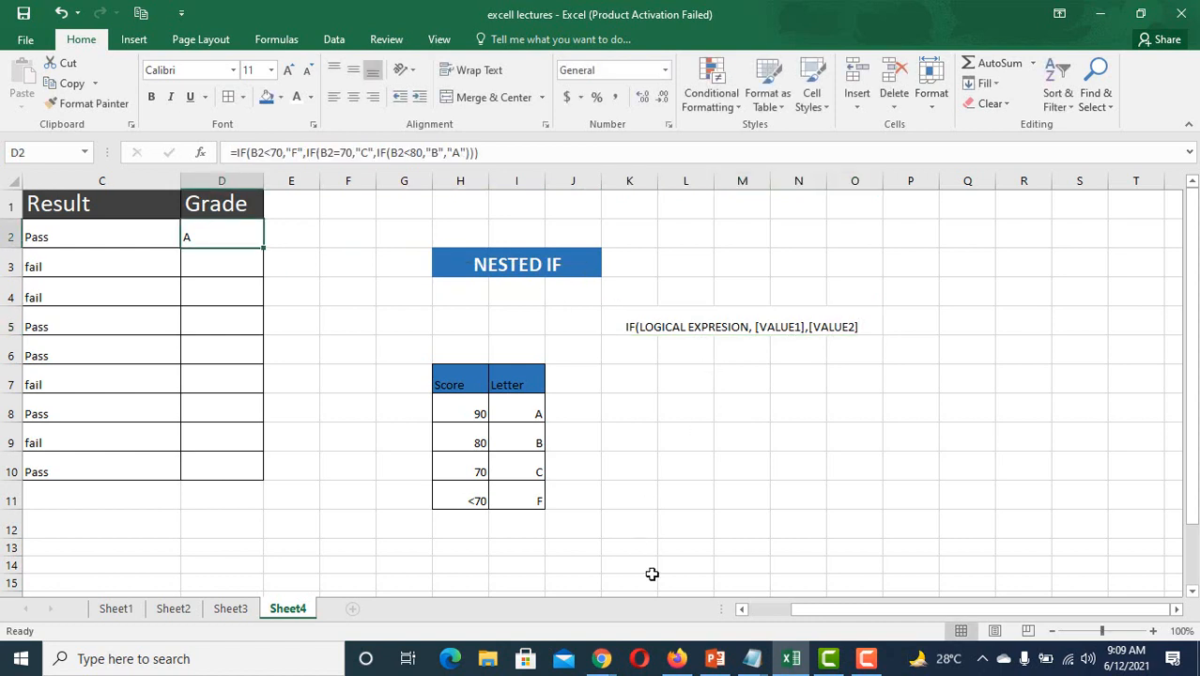
mouse_move(760, 616)
mouse_down()
mouse_move(798, 616)
mouse_move(756, 616)
mouse_up()
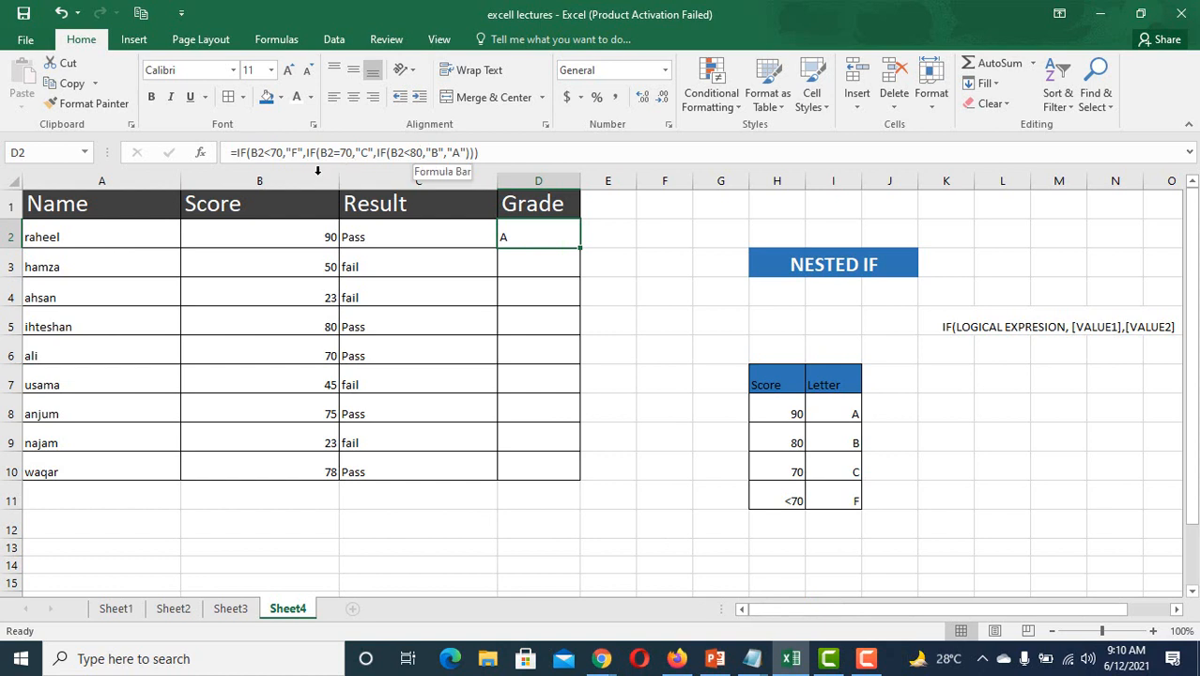
double_click(518, 236)
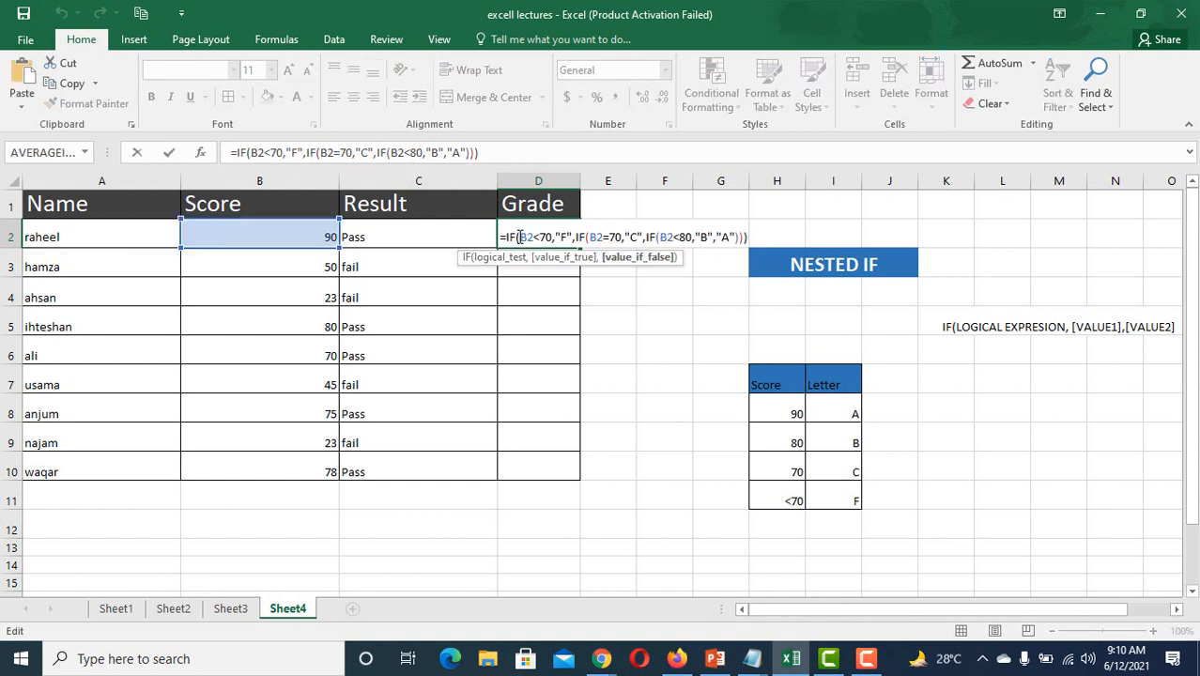
key(Return)
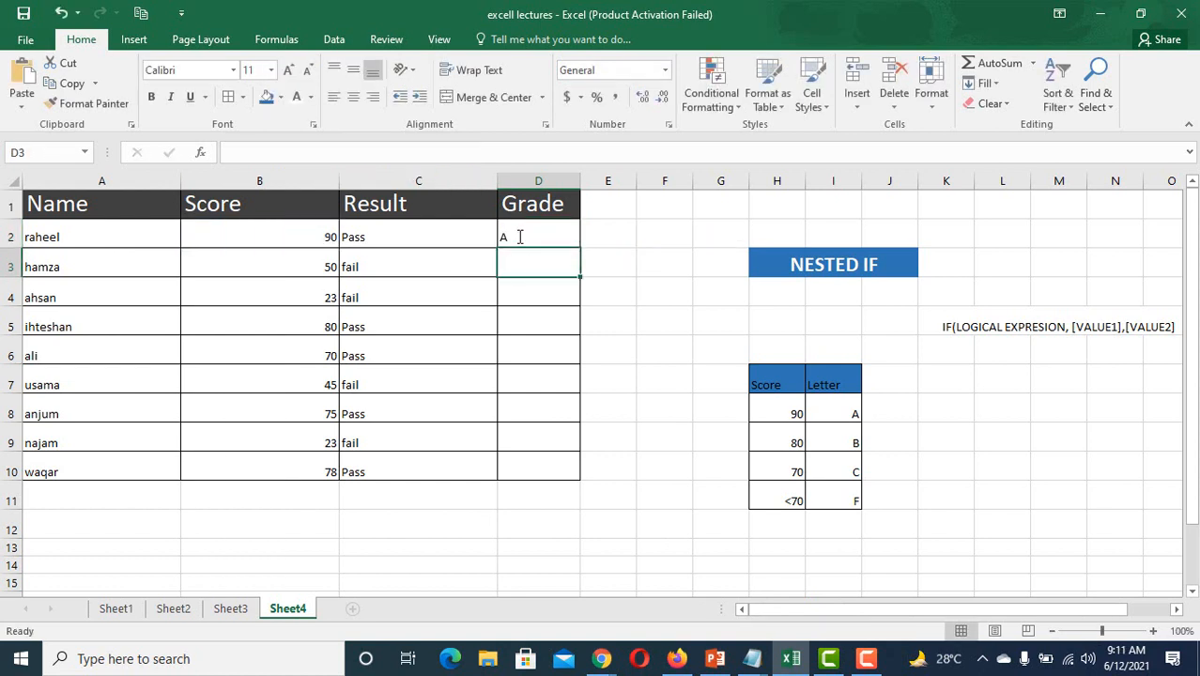
Fill the nested IF formula from D2 down to D10 and check the copied formula in the last row
click(524, 240)
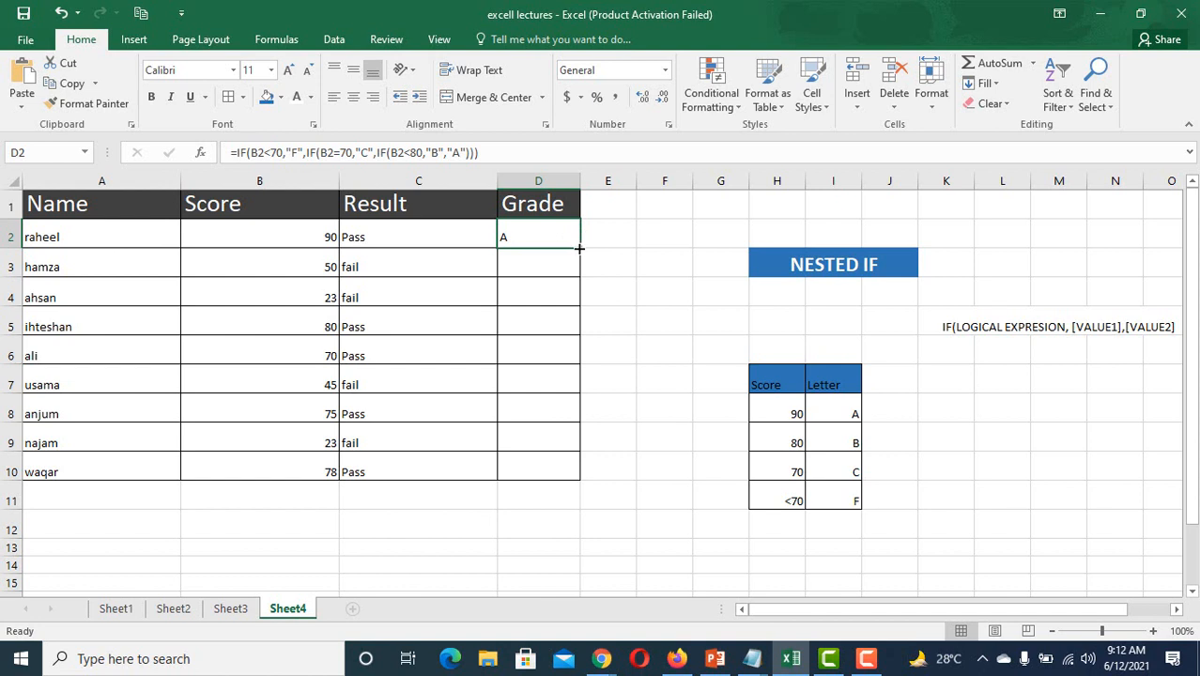
drag(580, 248, 580, 480)
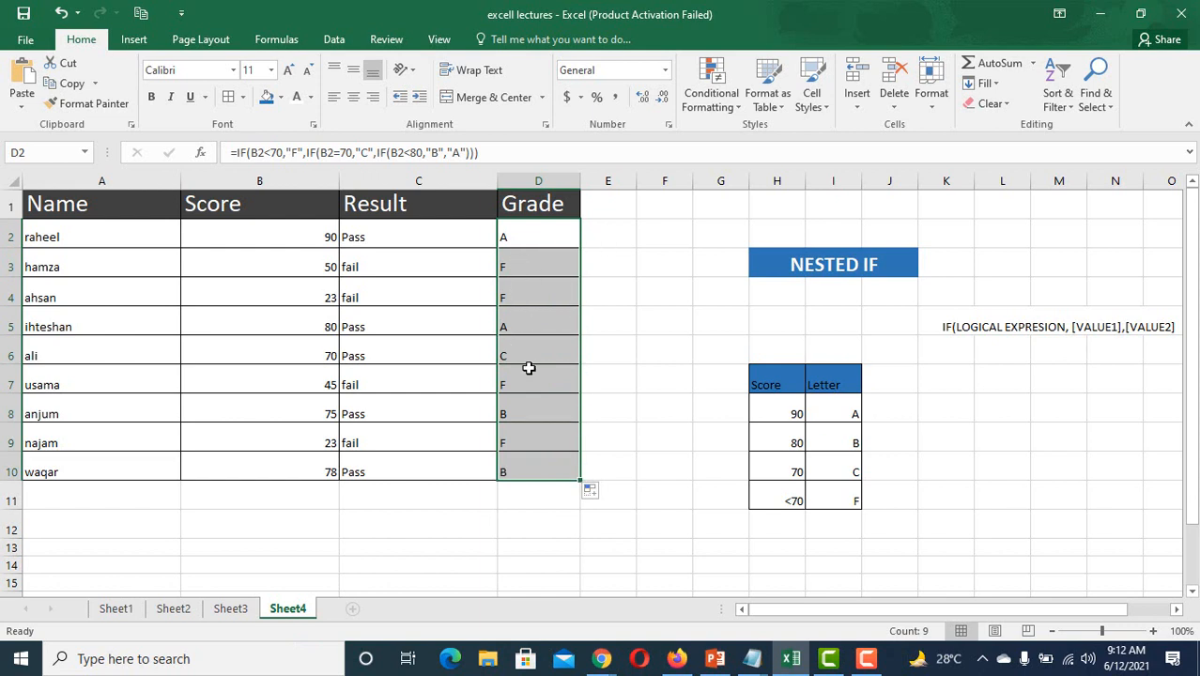
click(517, 500)
click(534, 466)
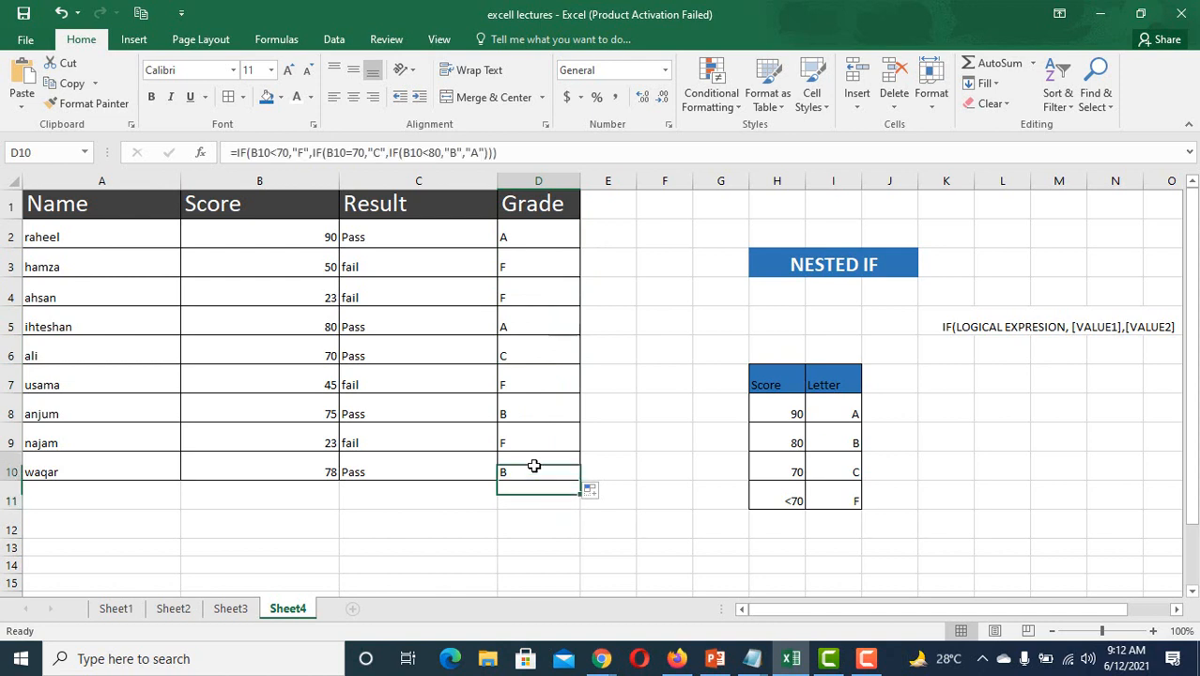